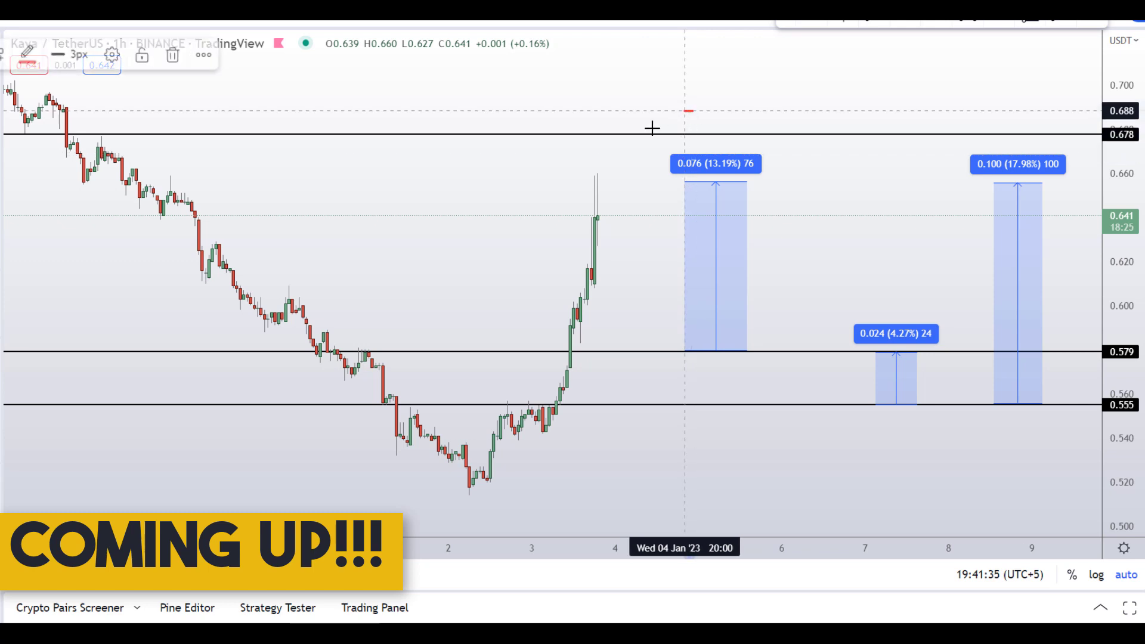
- Circle the target boxes and the 17.98% label in red, then pan the daily Kava chart to the latest candles
mouse_move(1040, 112)
mouse_down()
mouse_move(754, 82)
mouse_move(639, 132)
mouse_up()
mouse_move(998, 138)
mouse_down()
mouse_move(1032, 195)
mouse_move(1025, 123)
mouse_move(1008, 128)
mouse_up()
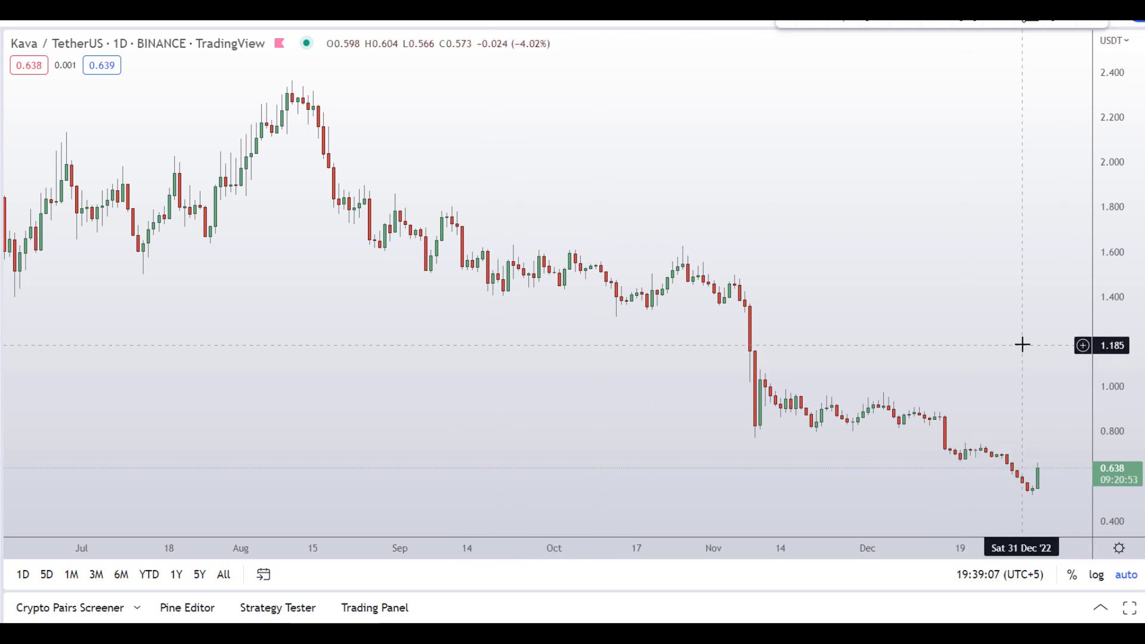
drag(1022, 344, 747, 368)
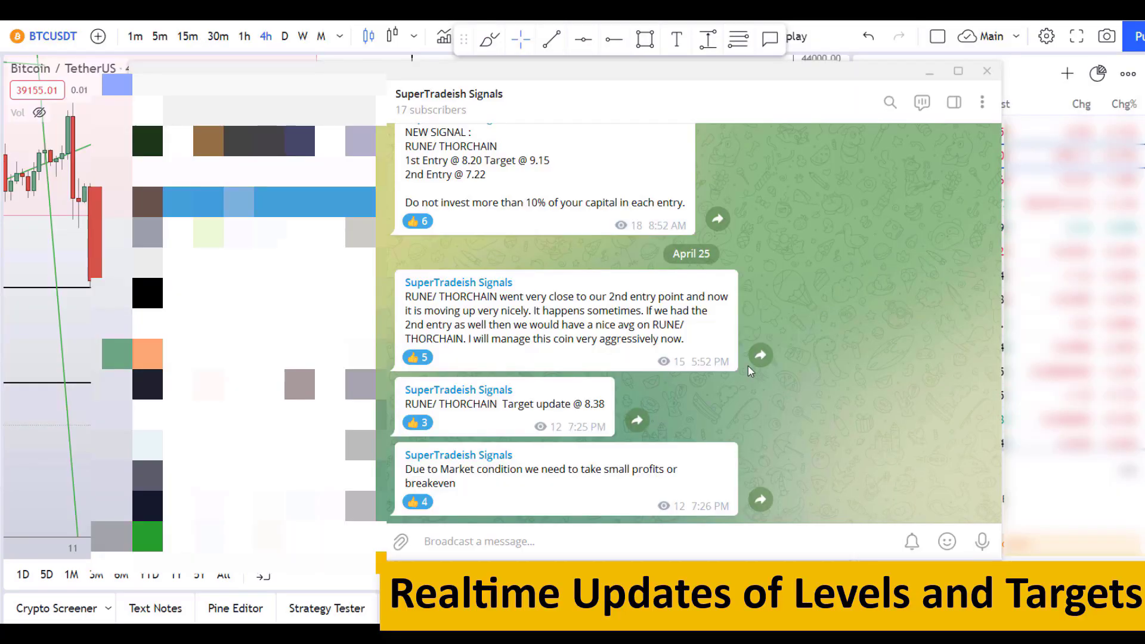
scroll(747, 366, up, 7)
scroll(748, 366, up, 6)
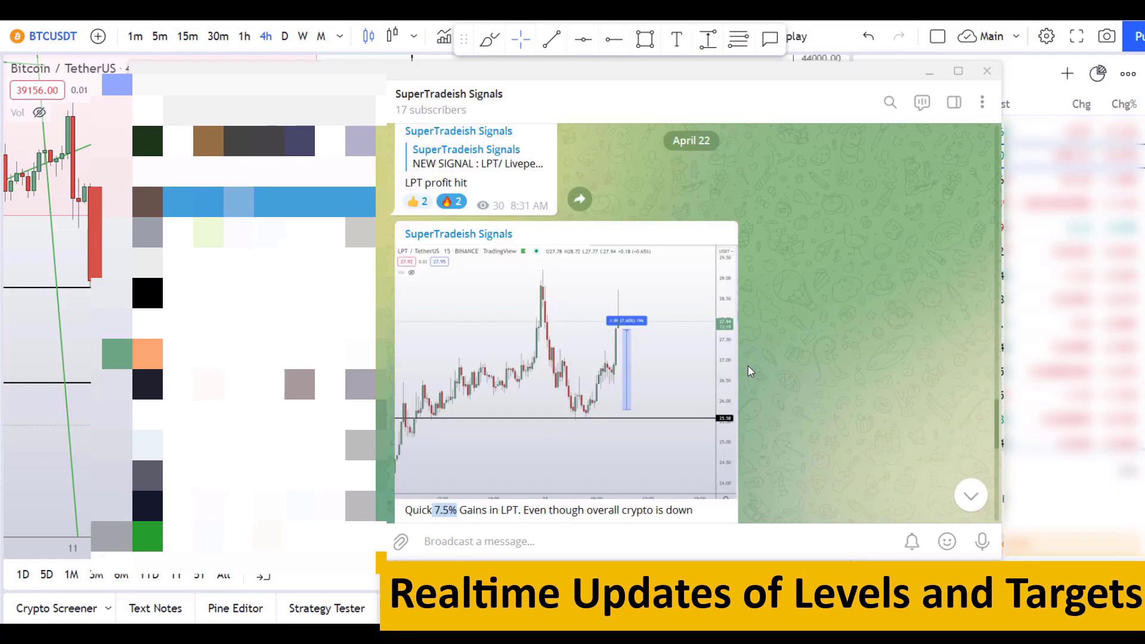
scroll(647, 298, down, 2)
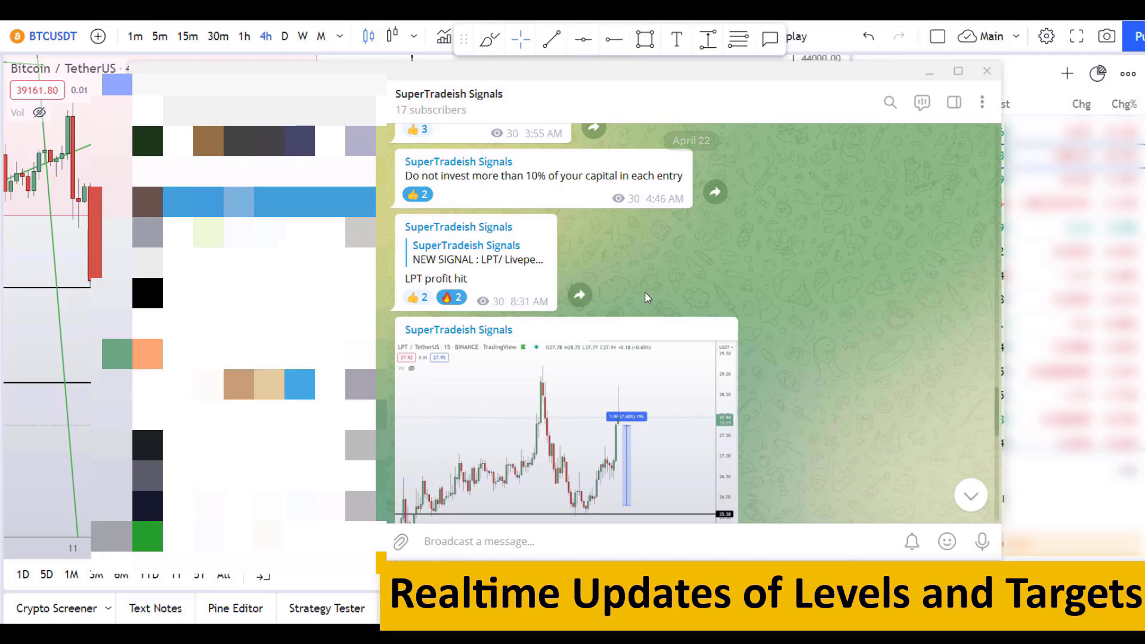
scroll(656, 280, down, 4)
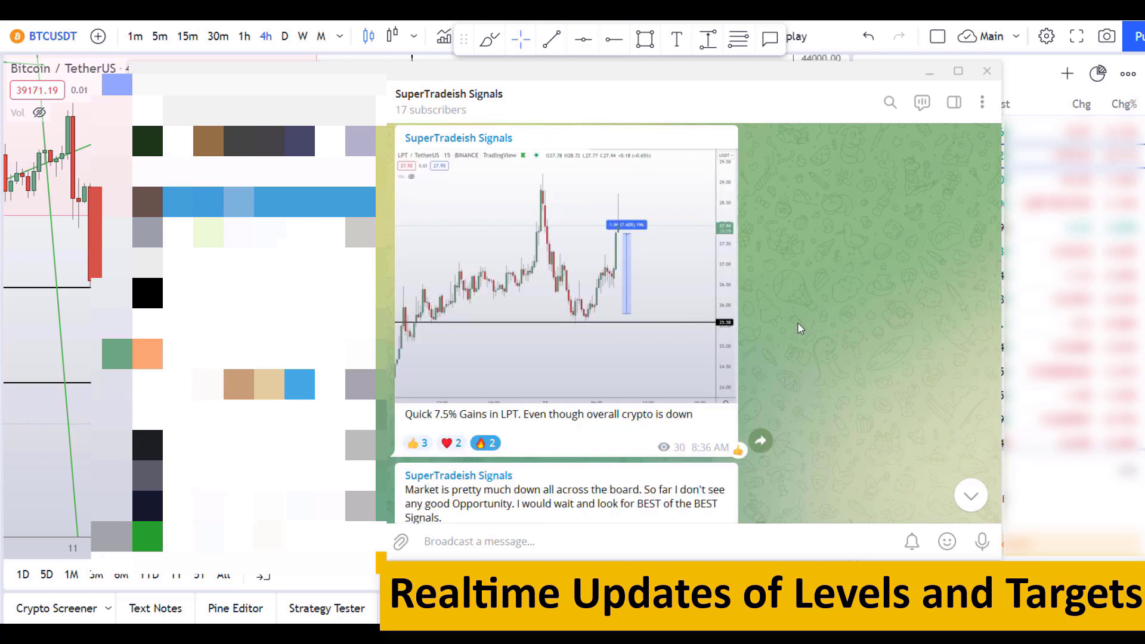
scroll(799, 328, down, 8)
scroll(800, 328, down, 2)
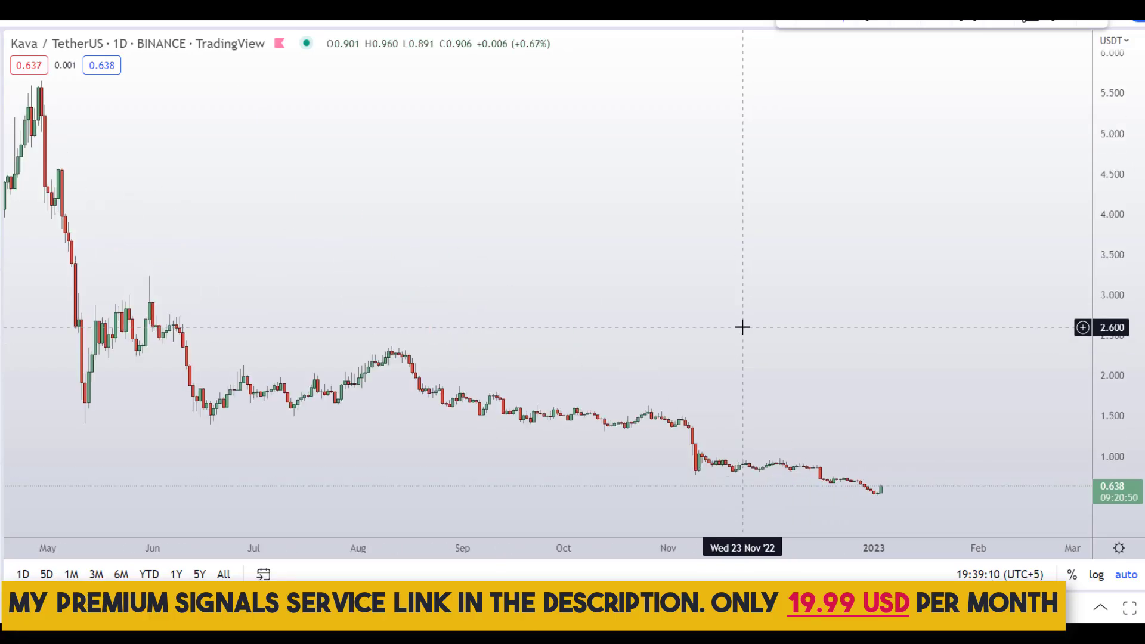
scroll(742, 327, down, 3)
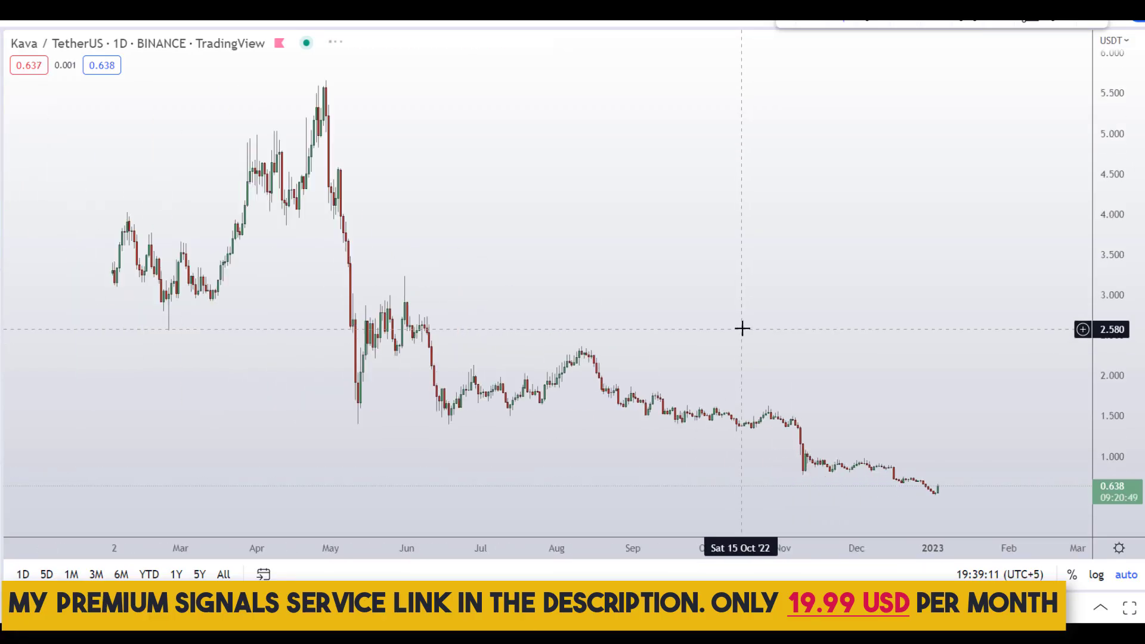
click(805, 23)
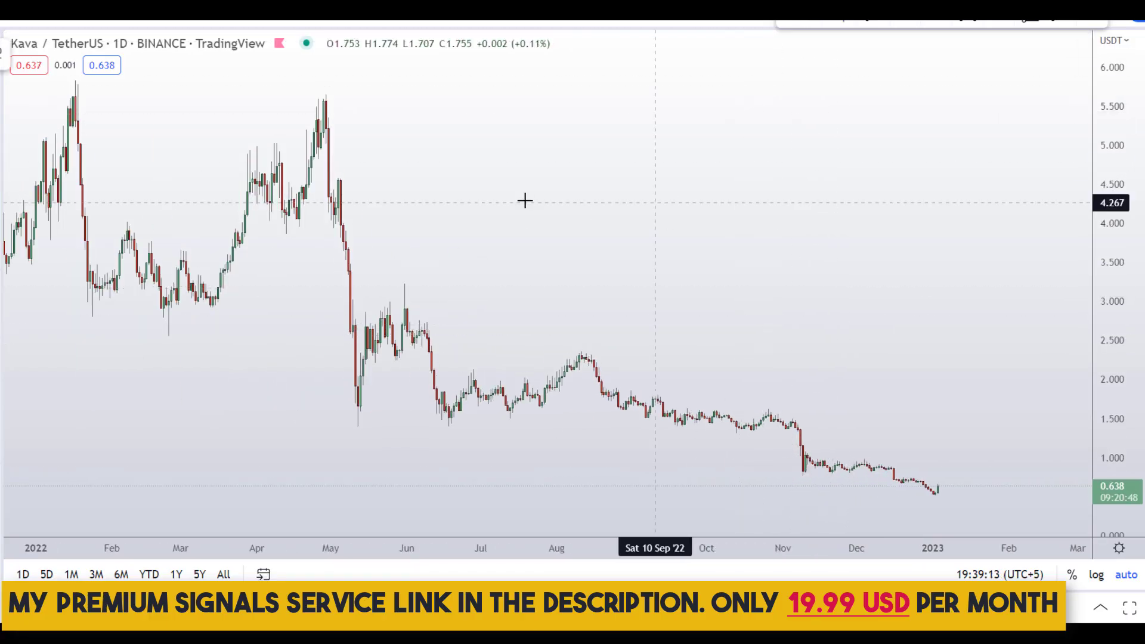
mouse_move(494, 111)
mouse_down()
mouse_move(592, 220)
mouse_move(753, 313)
mouse_up()
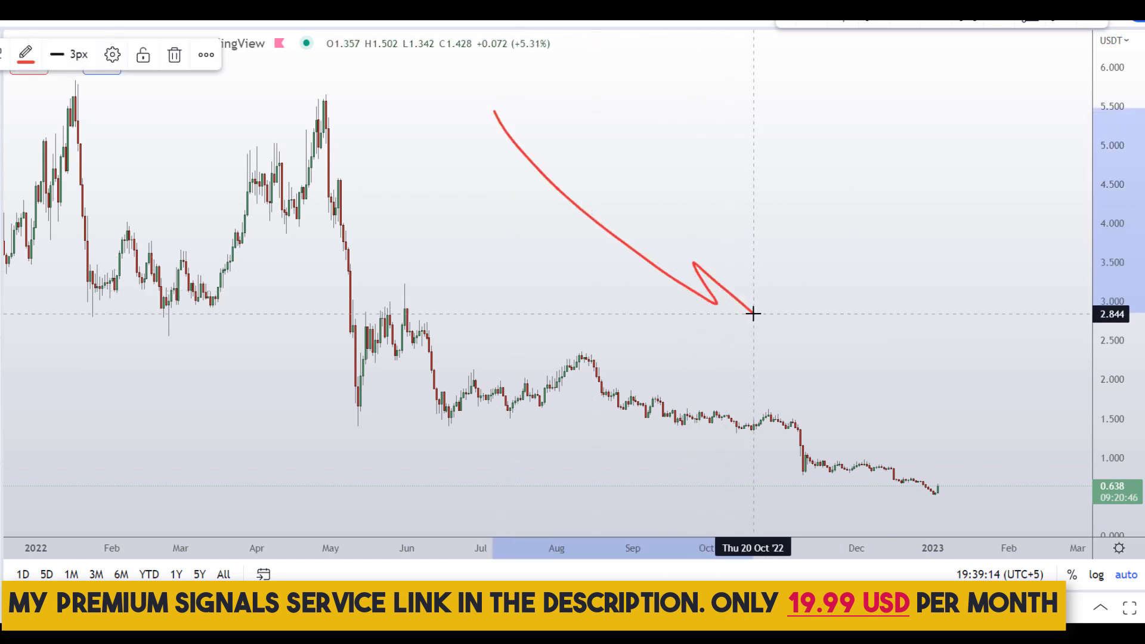
click(799, 414)
scroll(797, 409, up, 3)
scroll(797, 409, up, 2)
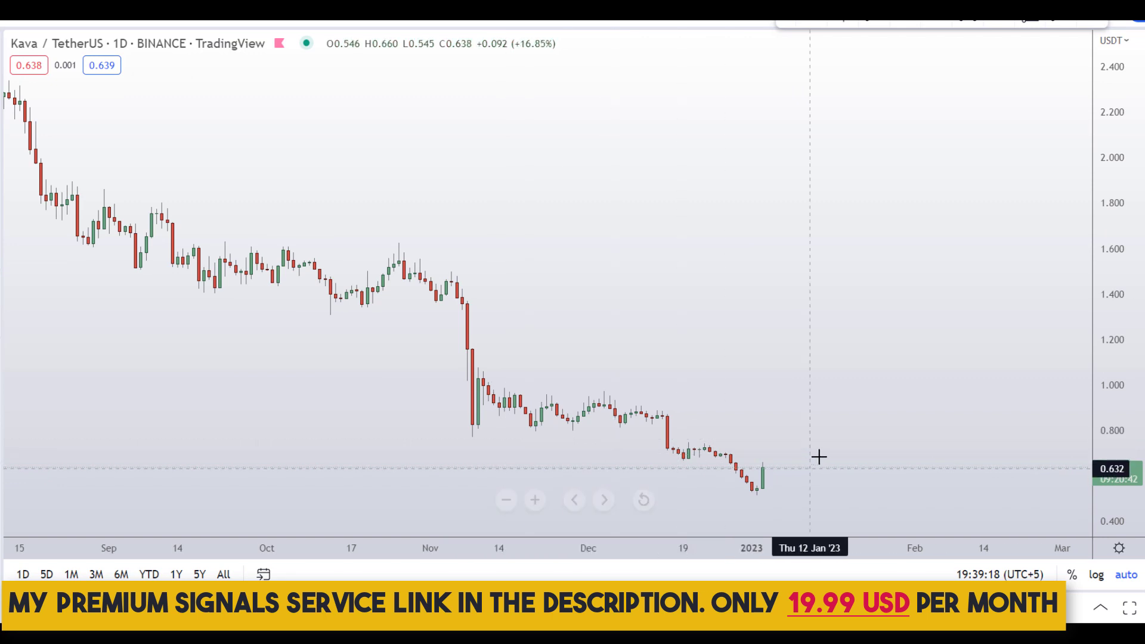
mouse_move(764, 447)
mouse_down()
mouse_move(748, 471)
mouse_move(763, 506)
mouse_move(792, 473)
mouse_up()
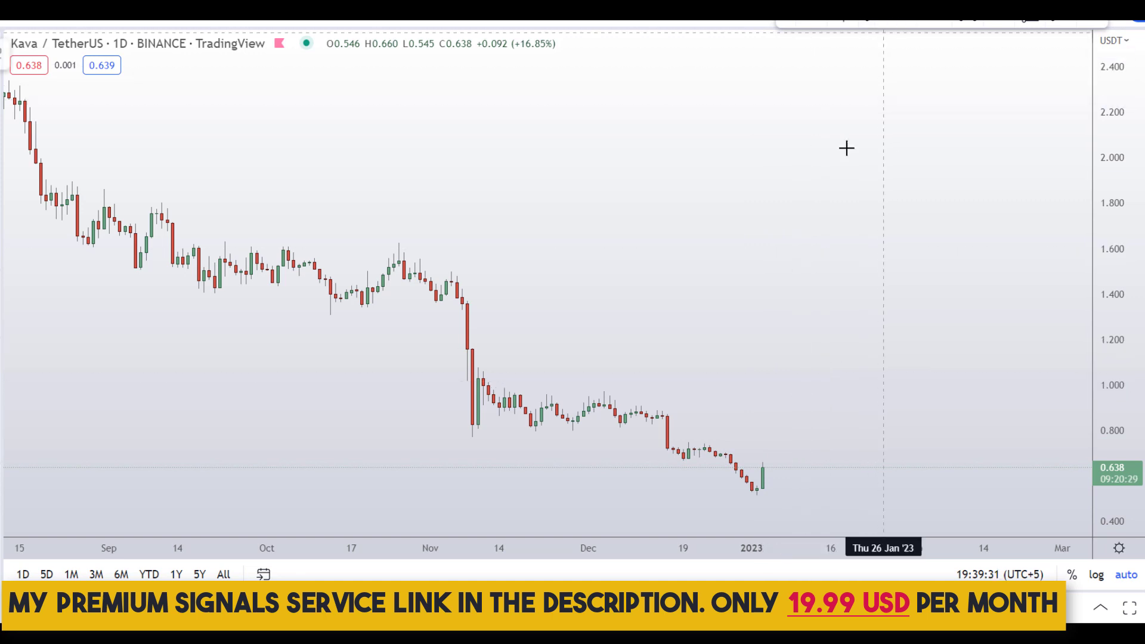
- Place a horizontal level at 0.678 on the daily Kava chart, discarding a trial red sketch
click(728, 458)
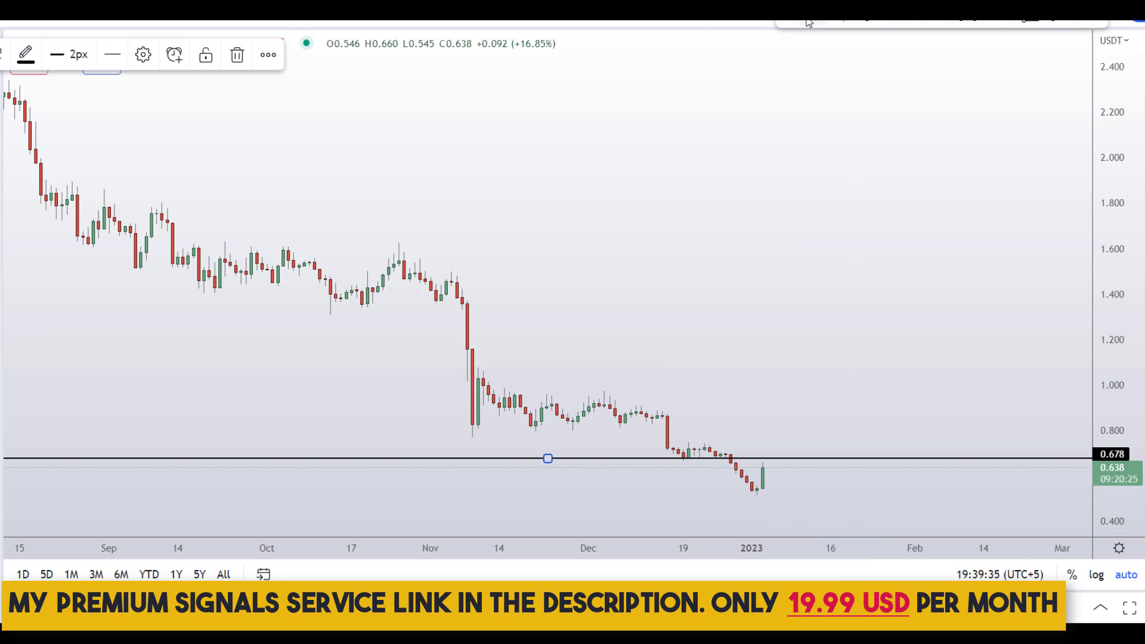
click(678, 459)
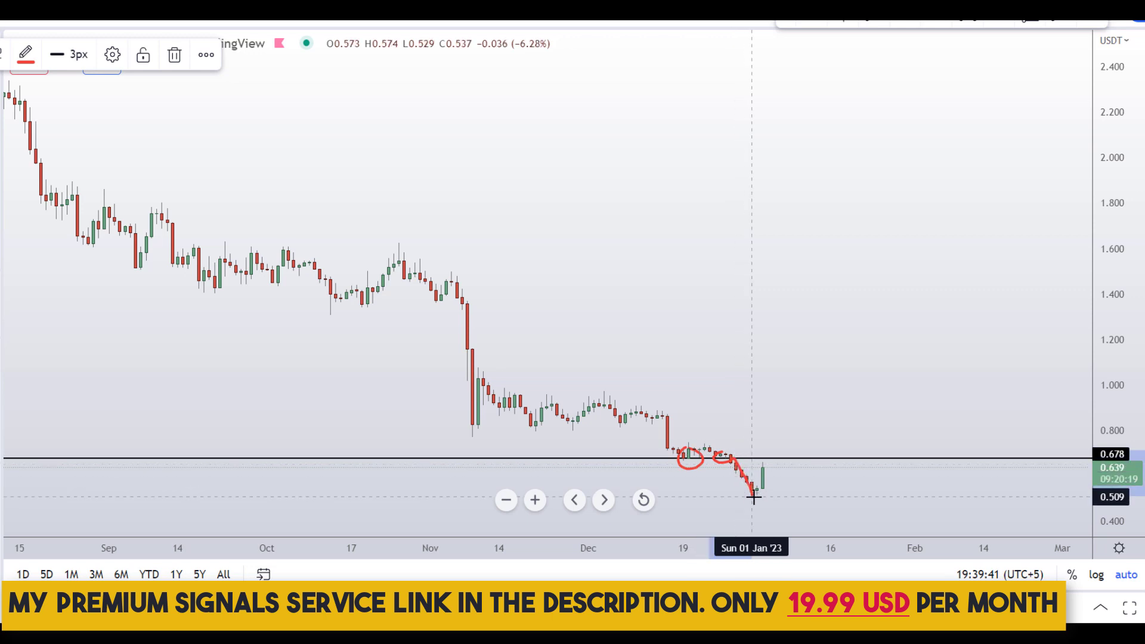
drag(753, 497, 773, 458)
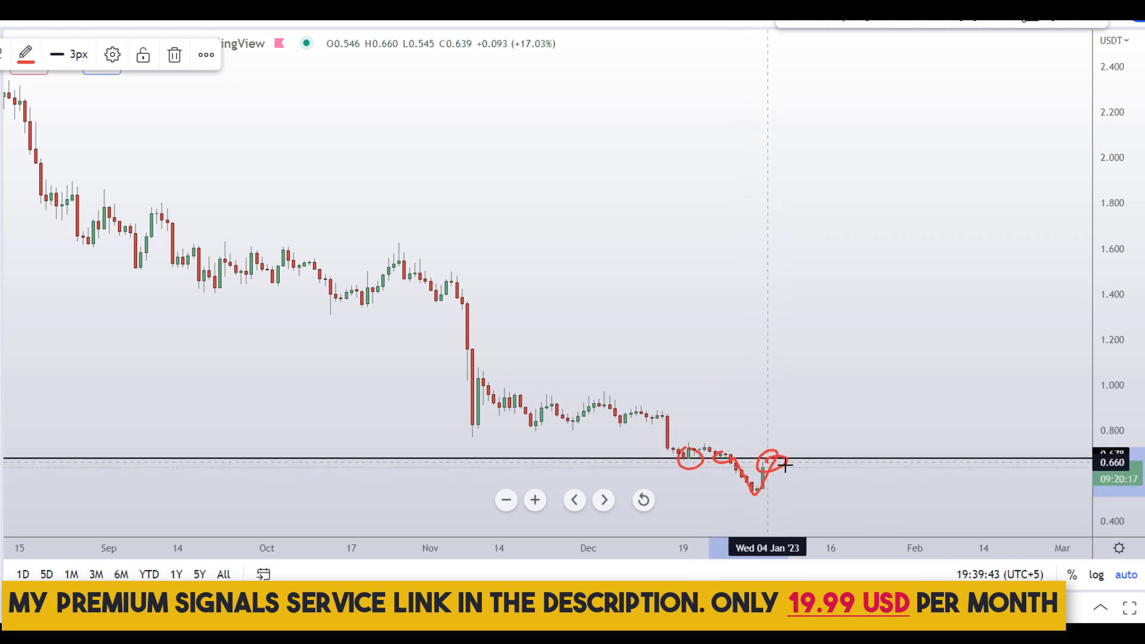
key(ctrl+z)
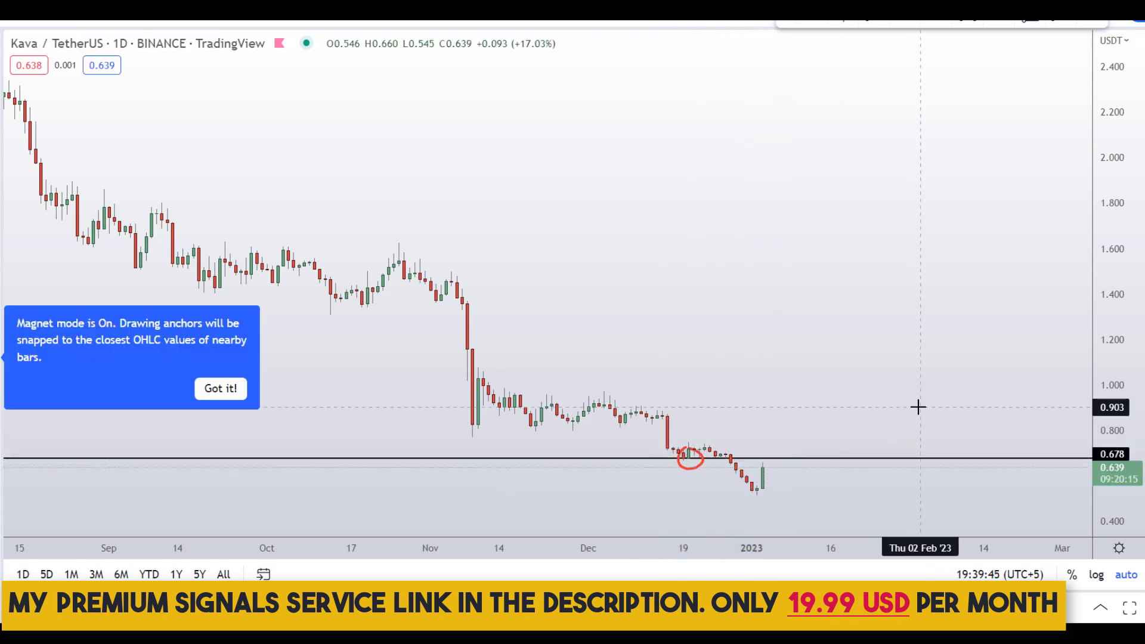
scroll(835, 399, up, 5)
scroll(686, 376, down, 2)
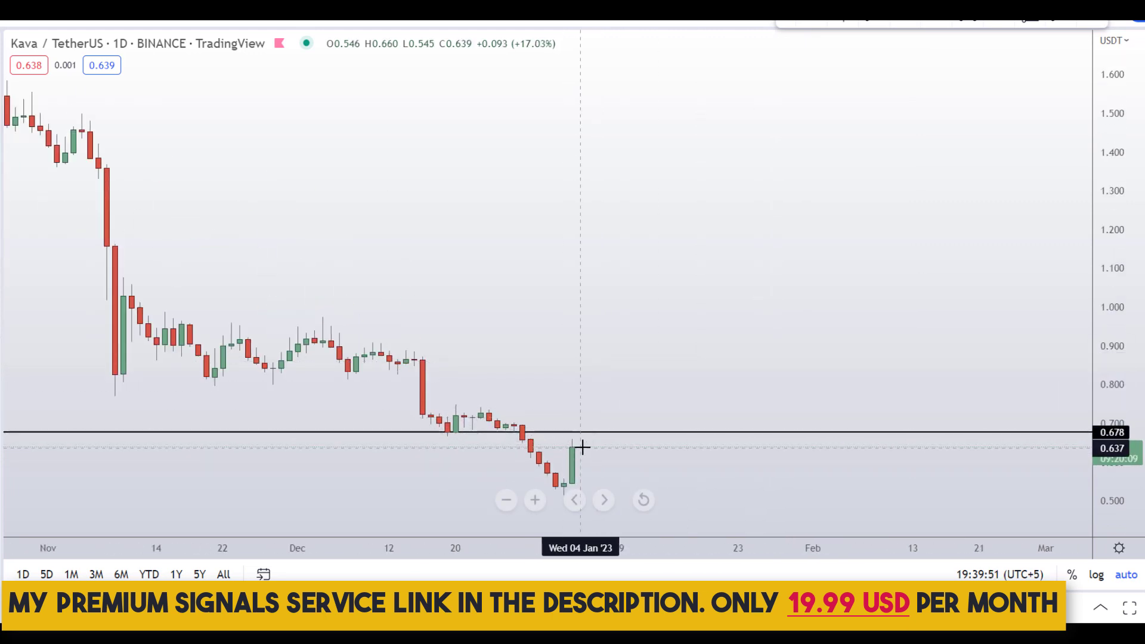
- Sketch and remove a red projection near 0.678, then change the interval to 4h
mouse_move(573, 447)
mouse_down()
mouse_move(614, 439)
mouse_move(655, 456)
mouse_up()
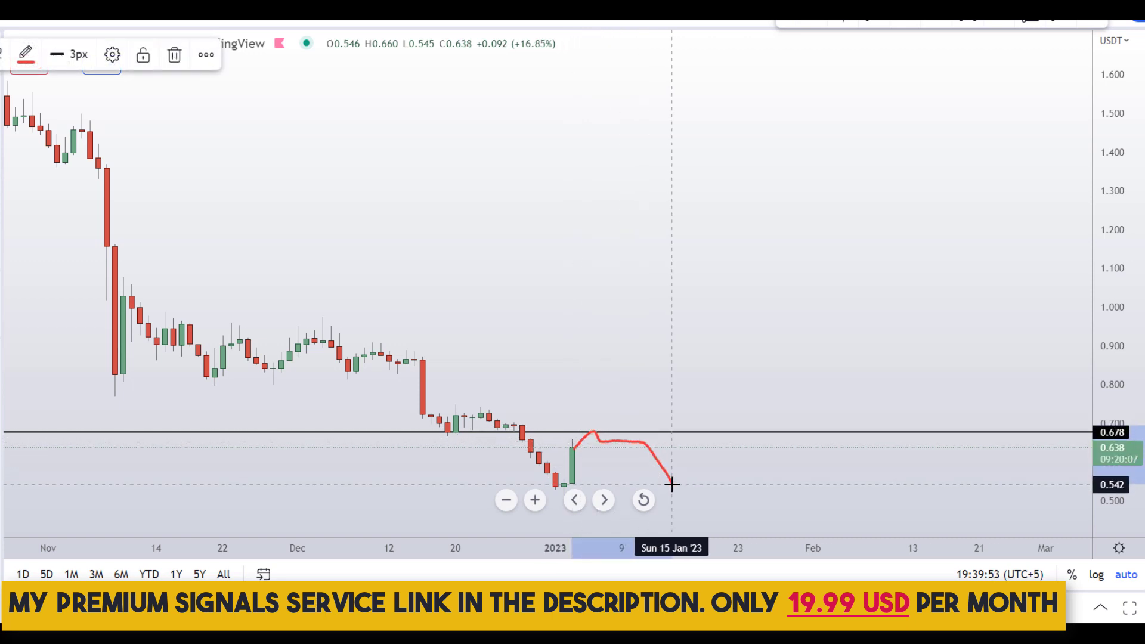
drag(559, 436, 654, 436)
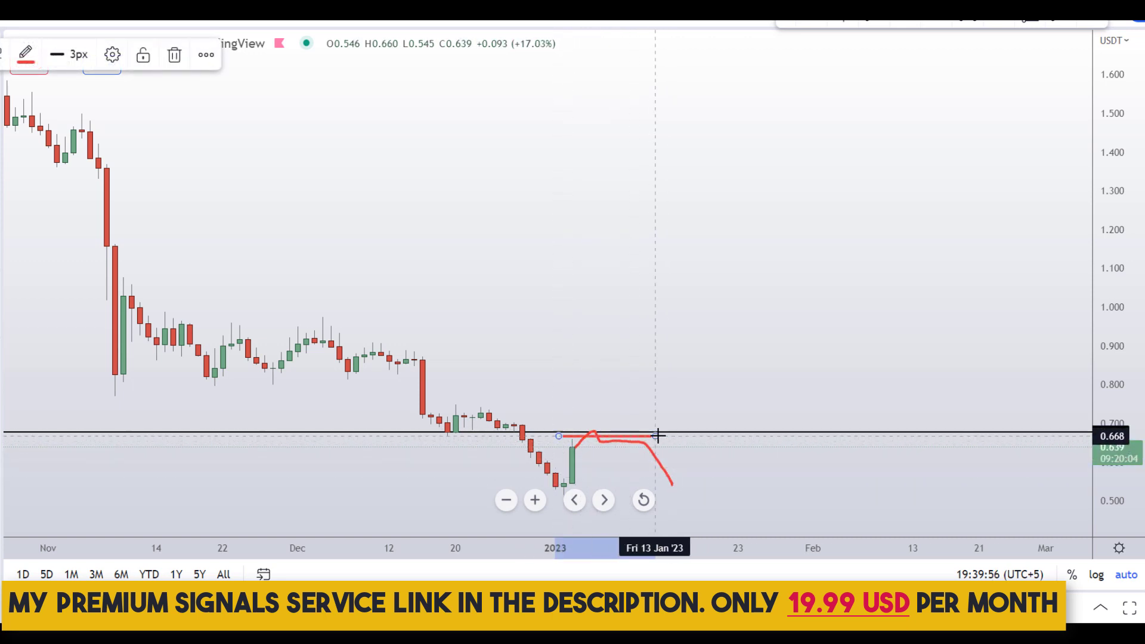
key(Escape)
key(alt+r)
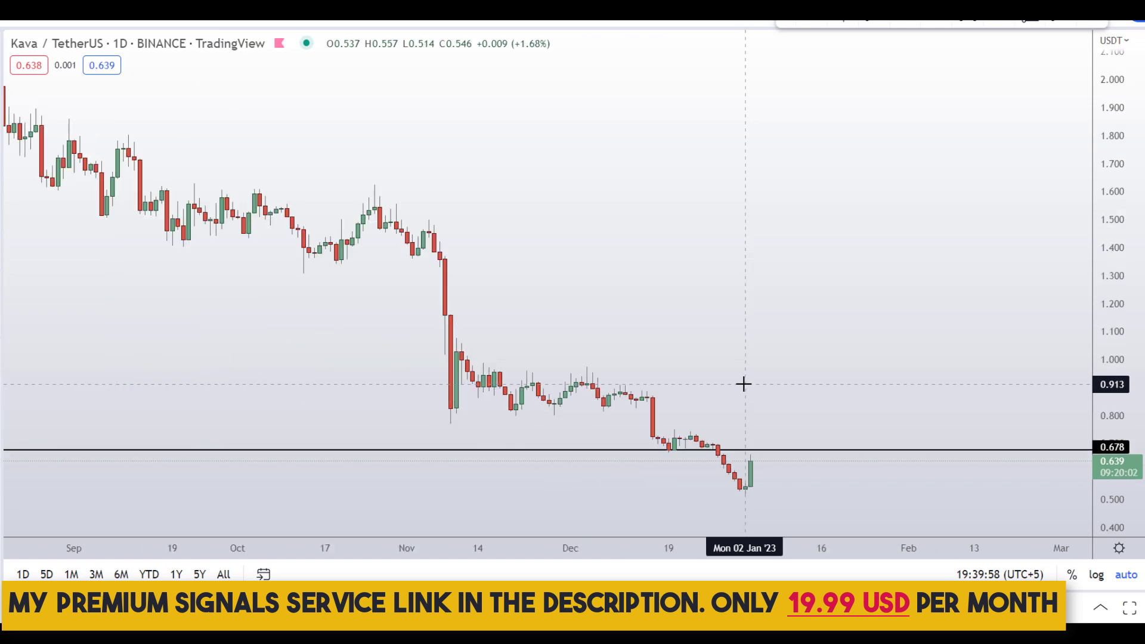
click(275, 21)
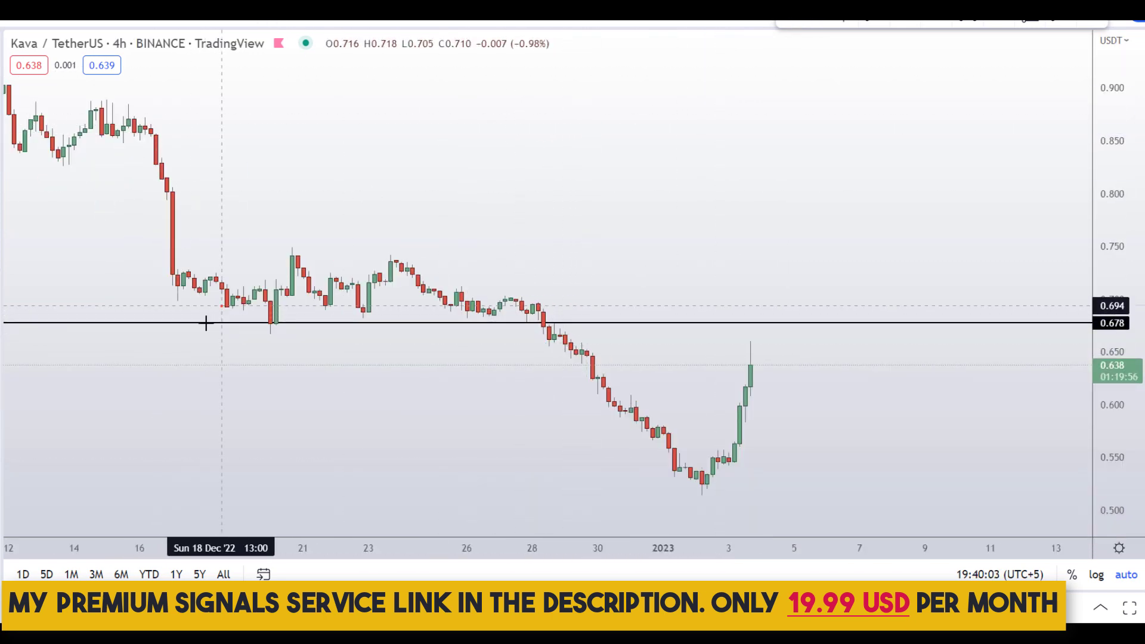
- Draw and undo a red ellipse under 0.678, then enter 1h as the chart interval
mouse_move(218, 308)
mouse_down()
mouse_move(491, 350)
mouse_move(639, 325)
mouse_move(202, 316)
mouse_up()
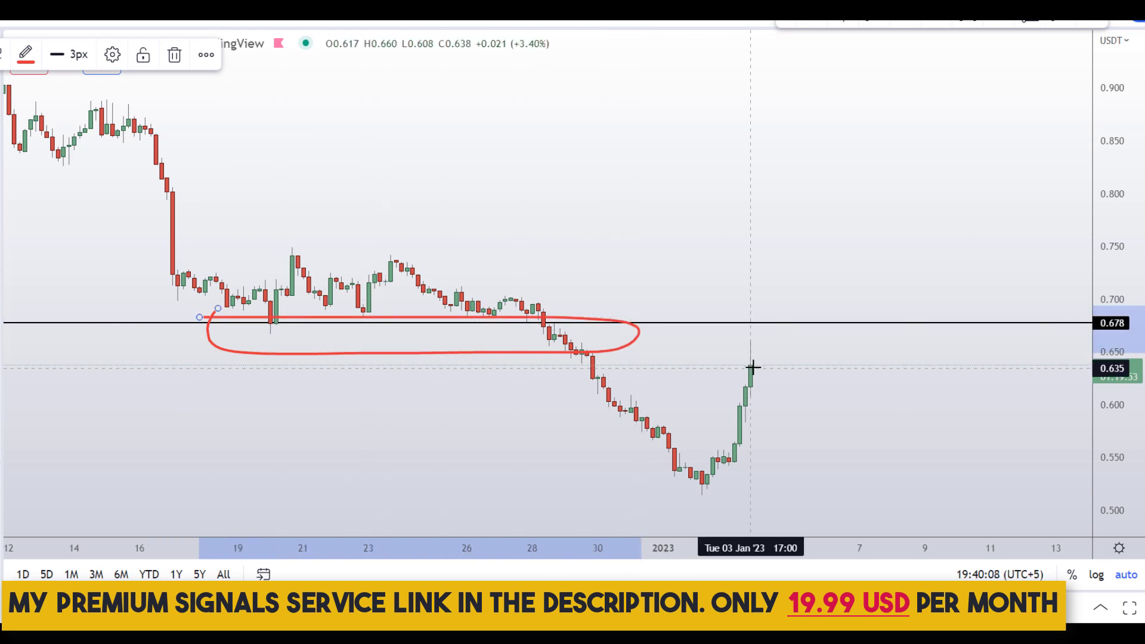
mouse_move(756, 361)
mouse_down()
mouse_move(766, 337)
mouse_move(799, 327)
mouse_move(701, 344)
mouse_move(781, 345)
mouse_up()
key(ctrl+z)
key(ctrl+z)
key(ctrl+z)
key(ctrl+z)
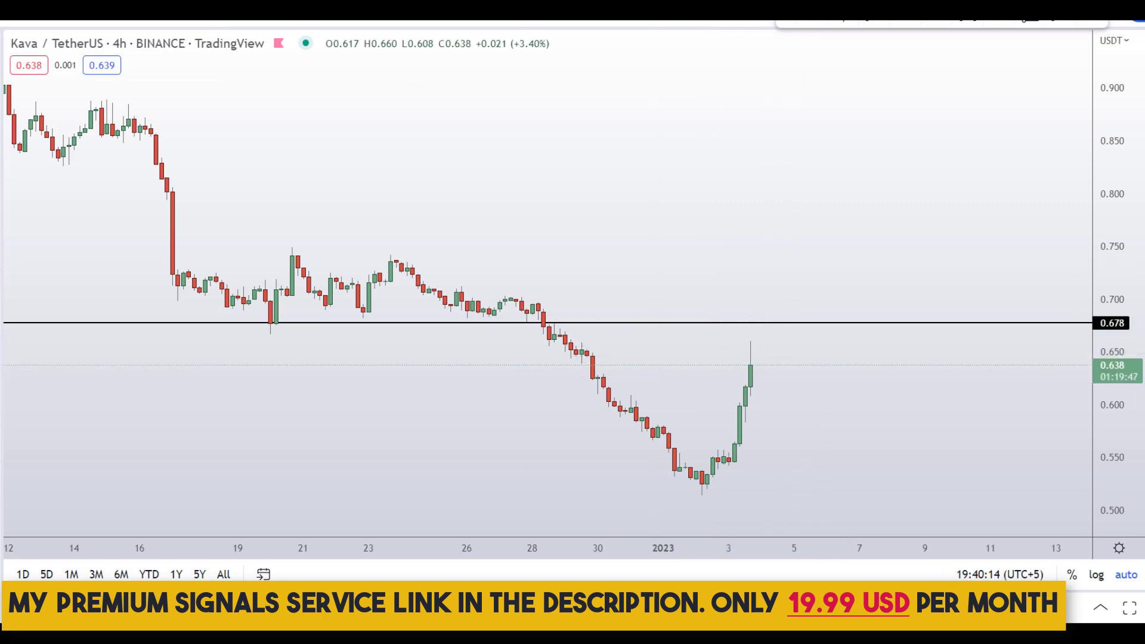
text(1h)
key(Return)
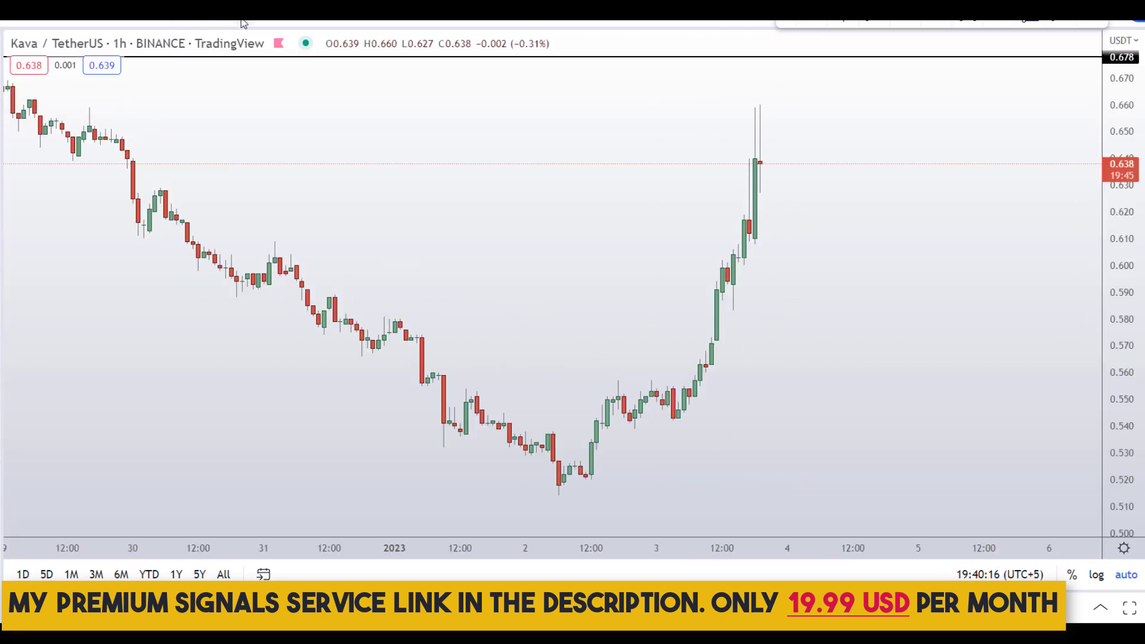
- Add a horizontal level at 0.579, undoing the stray red circles drawn around it
scroll(722, 237, down, 3)
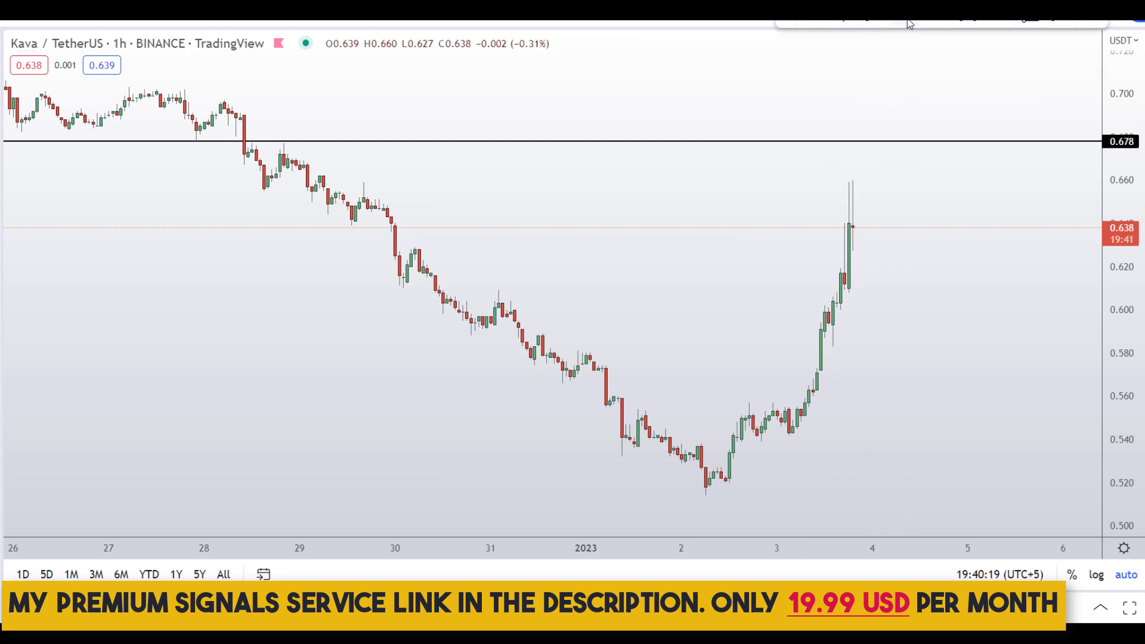
click(866, 354)
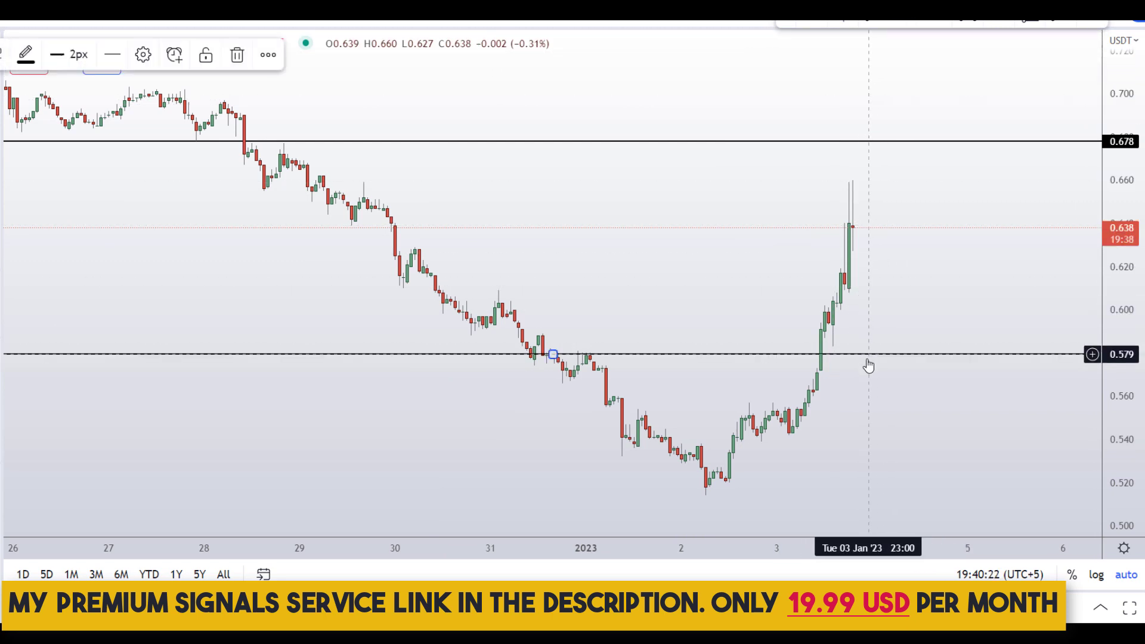
click(810, 28)
mouse_move(541, 340)
mouse_down()
mouse_move(519, 370)
mouse_move(605, 356)
mouse_move(554, 338)
mouse_up()
mouse_move(836, 342)
mouse_down()
mouse_move(840, 360)
mouse_move(829, 349)
mouse_up()
key(ctrl+z)
key(ctrl+z)
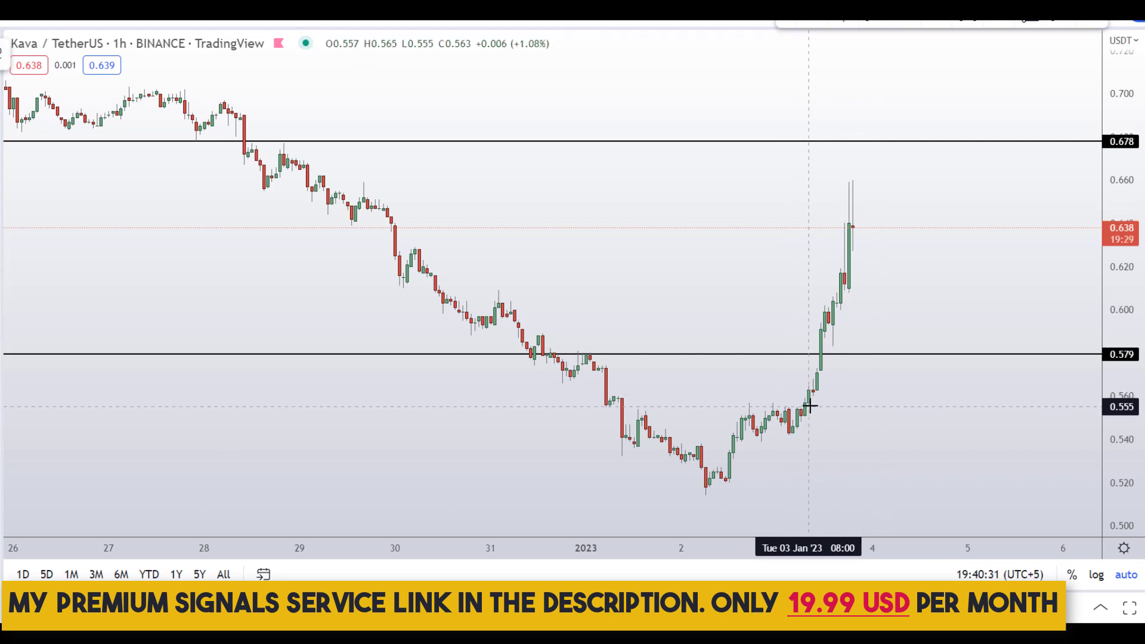
- Place a second horizontal level at 0.555 with Alt+H and circle the nearby candles in red
key(alt+h)
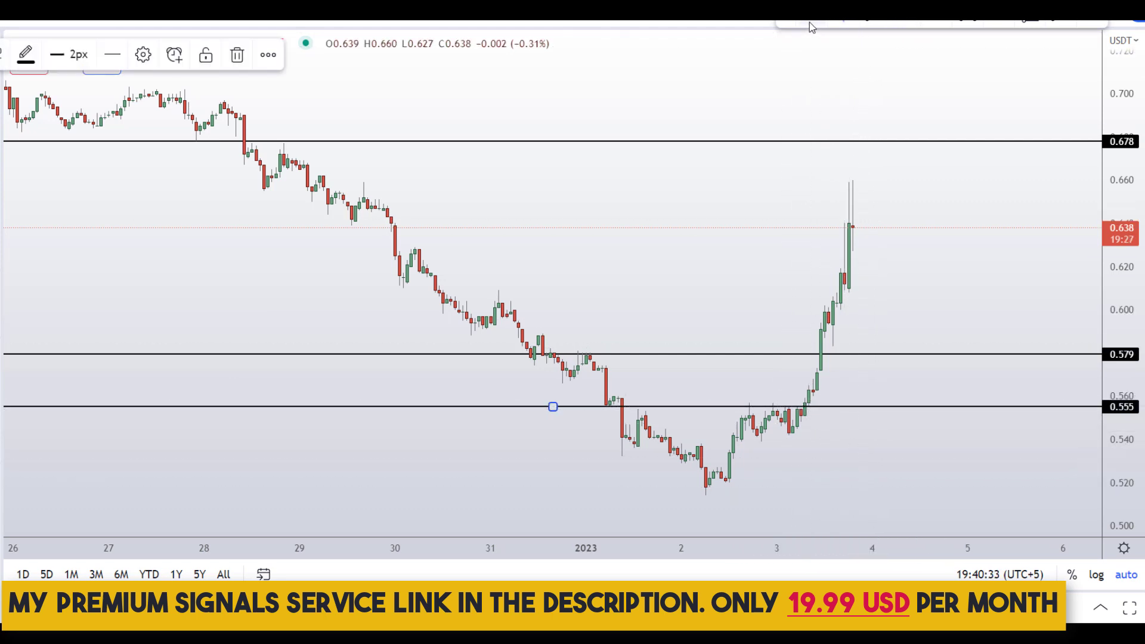
key(Escape)
mouse_move(635, 396)
mouse_down()
mouse_move(614, 417)
mouse_move(633, 398)
mouse_up()
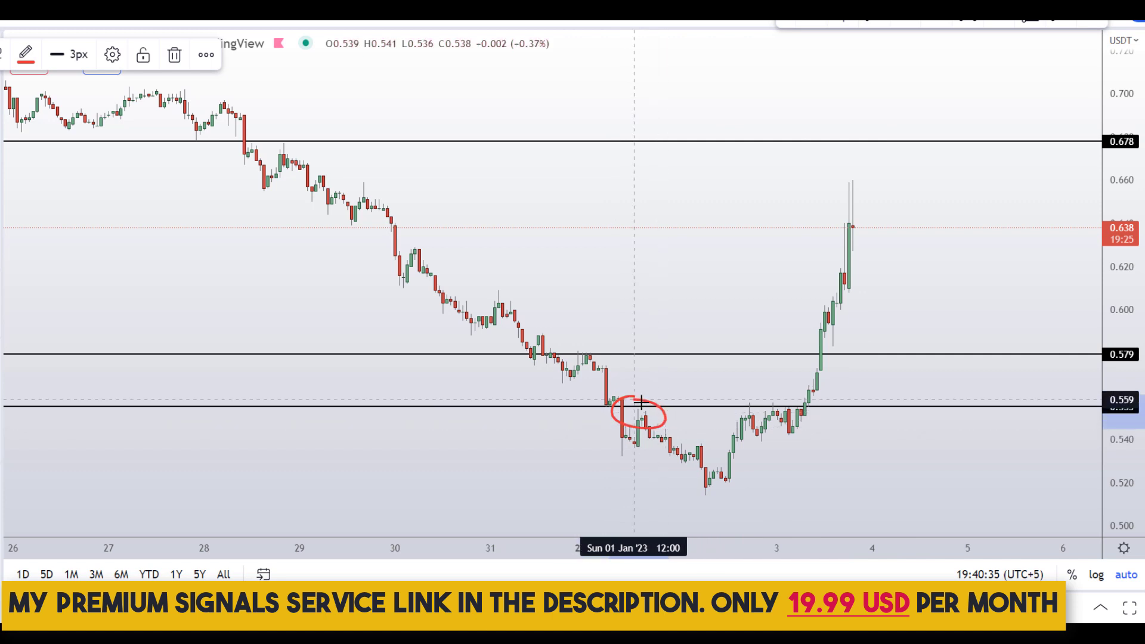
- Remove the red circle and sketch a red path from the last candle down to 0.579 and back up
drag(779, 392, 857, 422)
key(ctrl+z)
key(ctrl+z)
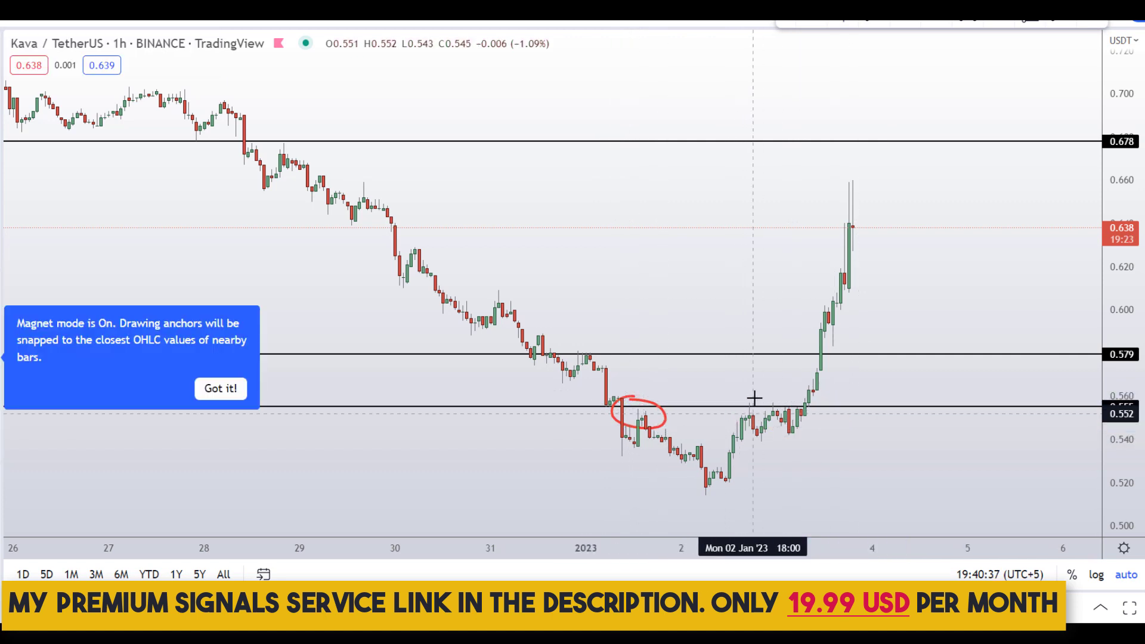
mouse_move(869, 217)
mouse_down()
mouse_move(917, 340)
mouse_move(1012, 236)
mouse_up()
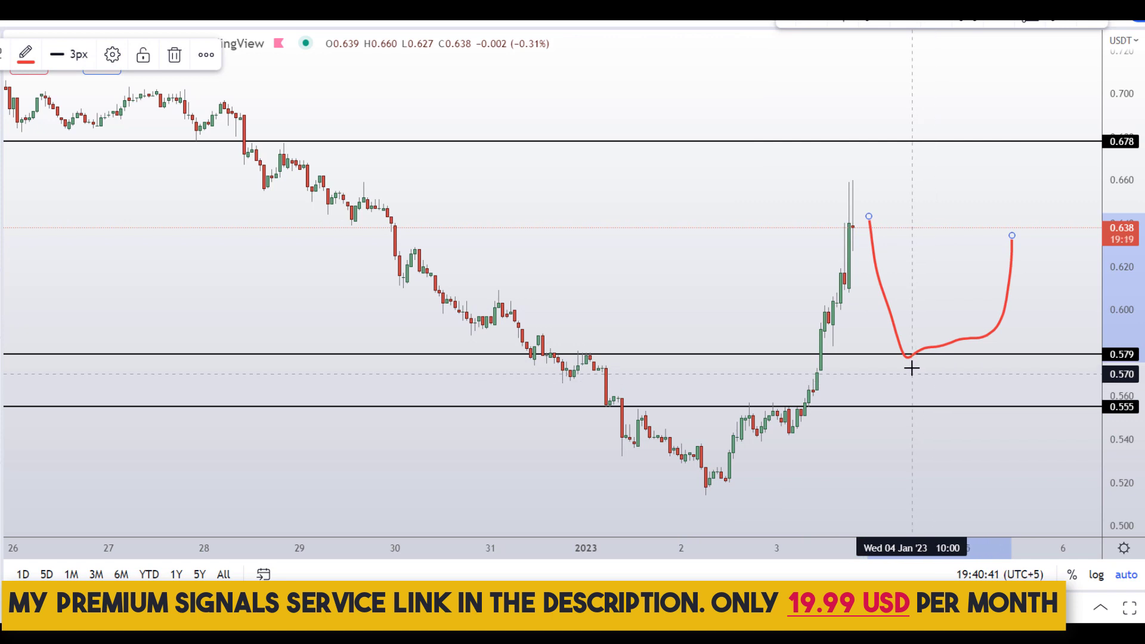
mouse_move(912, 370)
mouse_down()
mouse_move(928, 407)
mouse_move(965, 407)
mouse_move(1007, 365)
mouse_up()
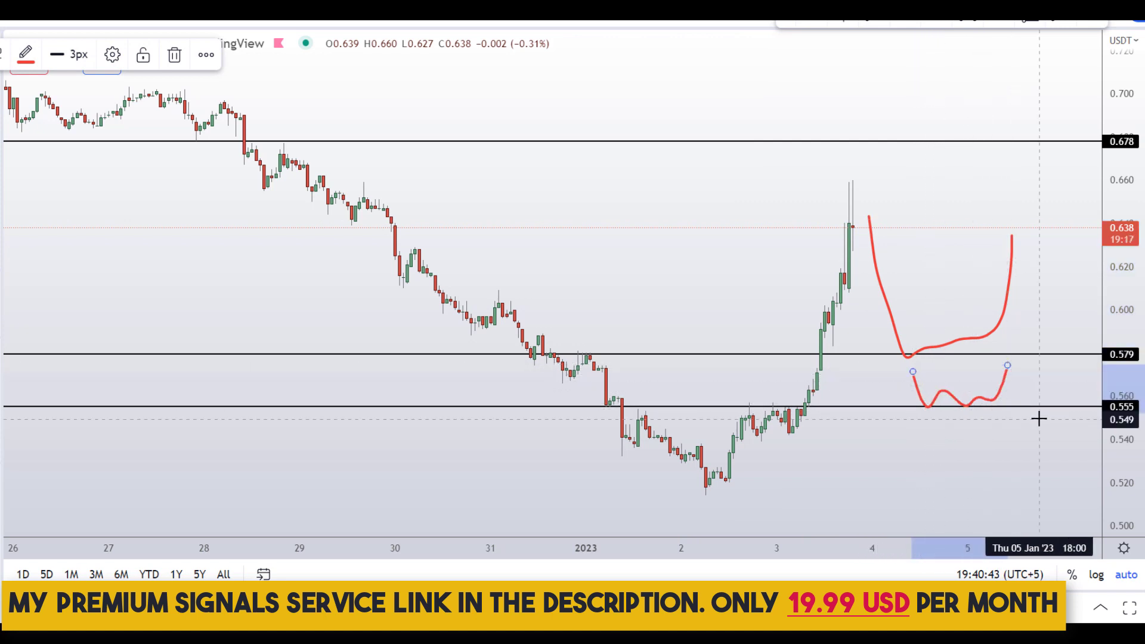
key(ctrl+z)
- Zoom the 1-hour chart in and out to rescale the time axis
scroll(768, 386, up, 2)
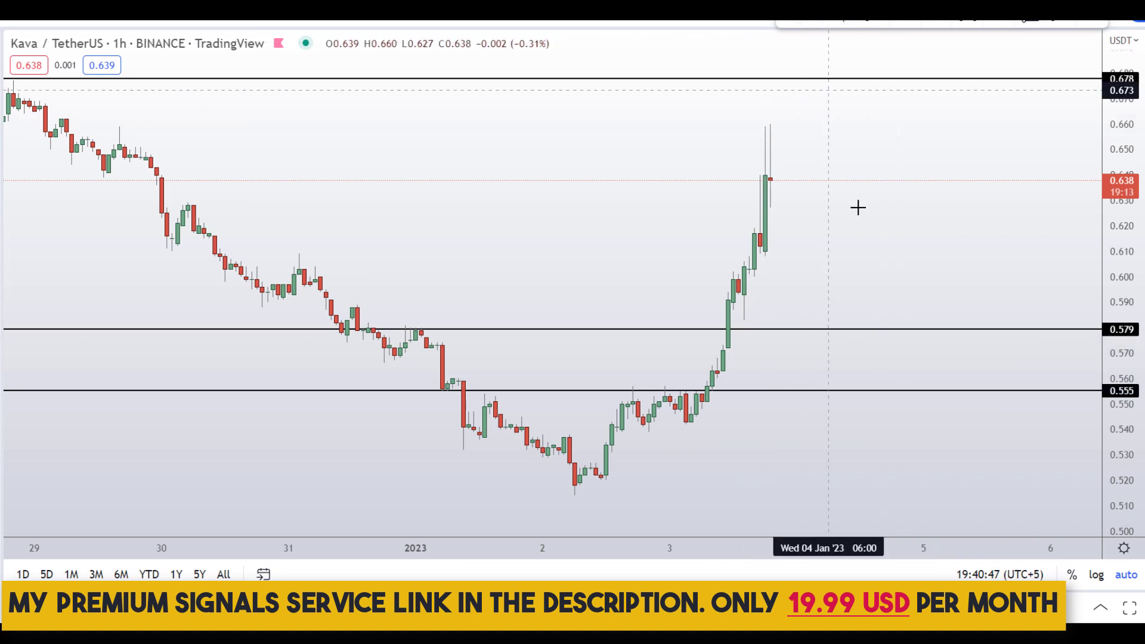
scroll(855, 338, down, 1)
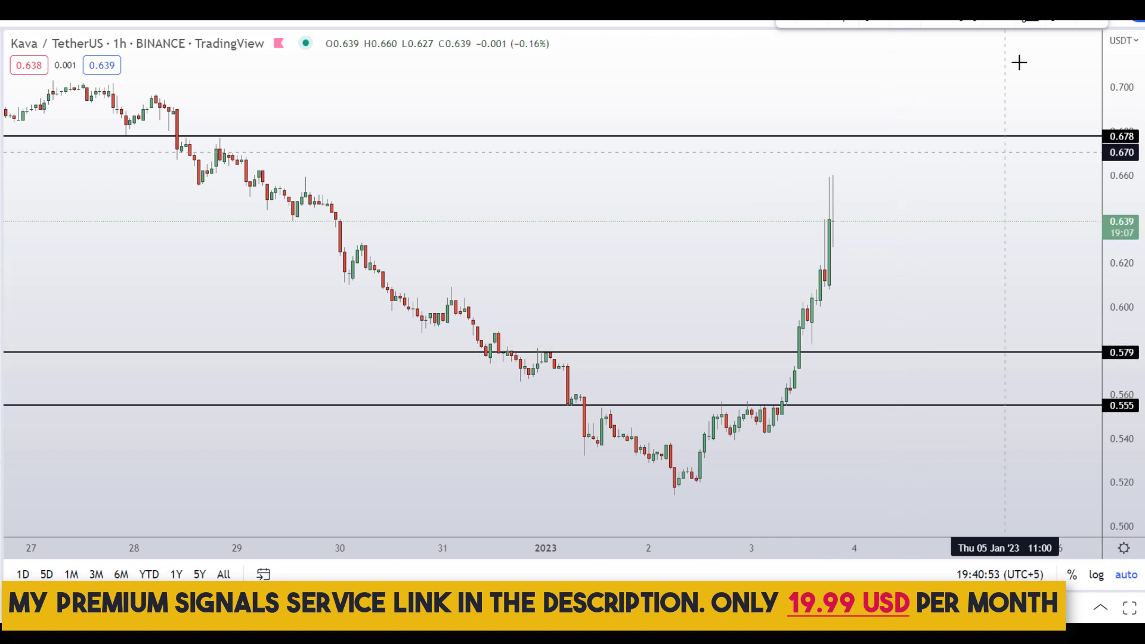
- Measure price ranges 0.580–0.656 (13.19%), 0.555–0.579 (4.27%) and 0.556–0.656 (17.98%)
shift+click(939, 351)
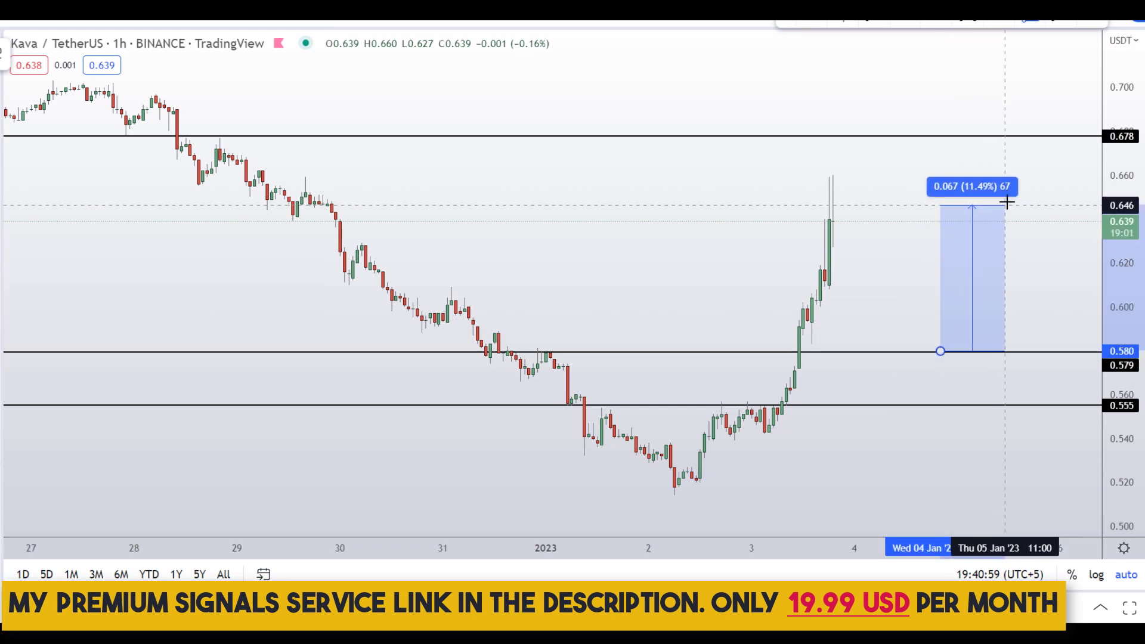
click(1017, 184)
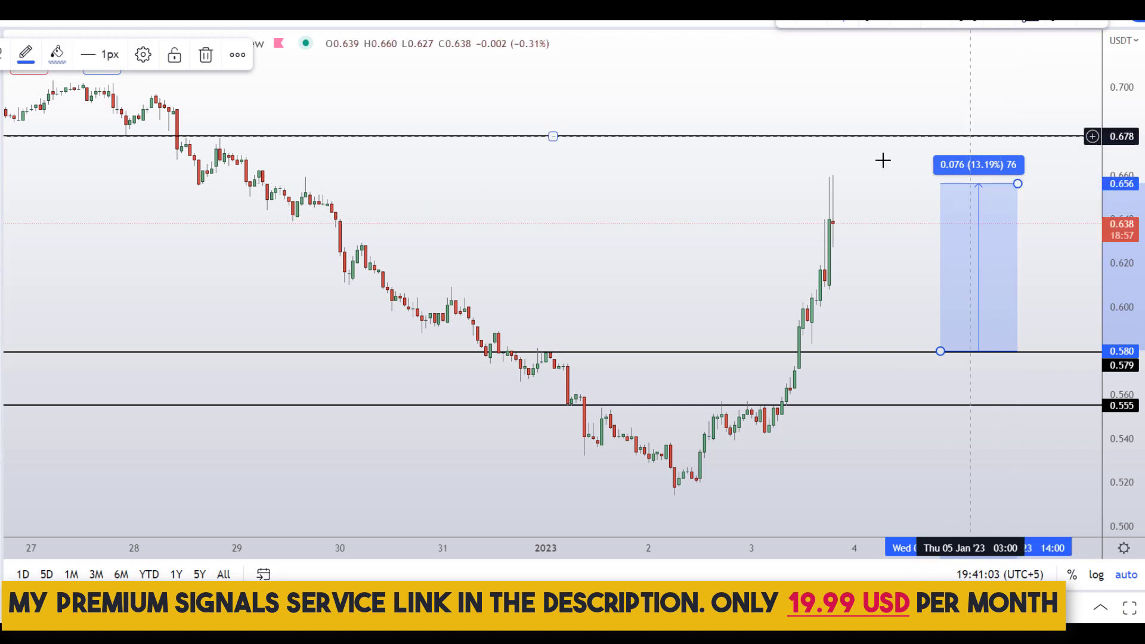
drag(861, 120, 638, 120)
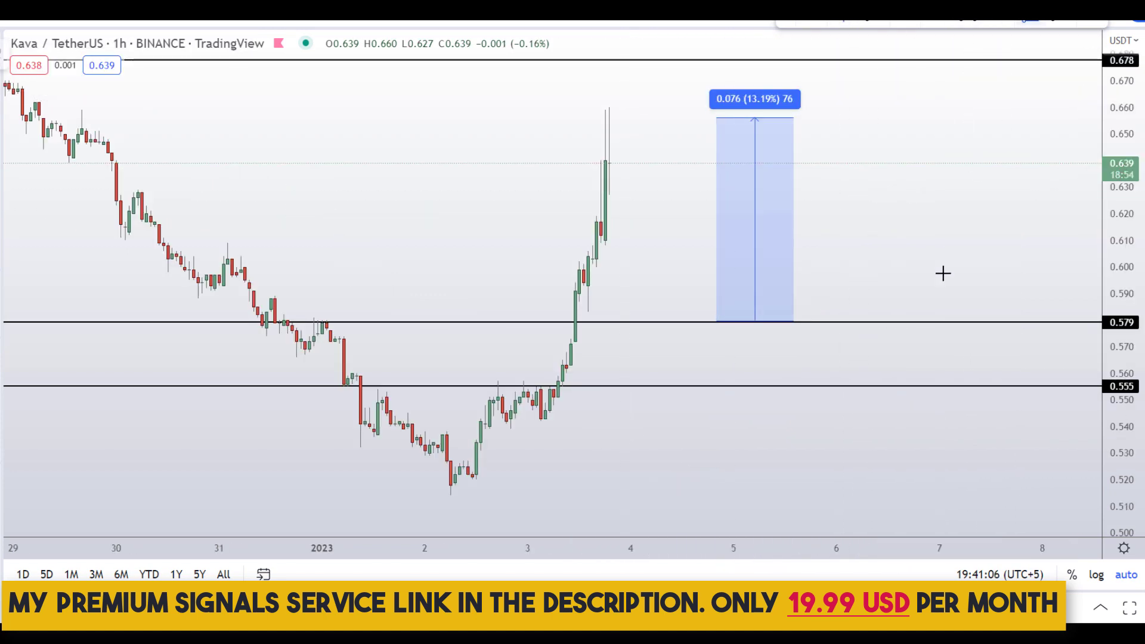
click(953, 385)
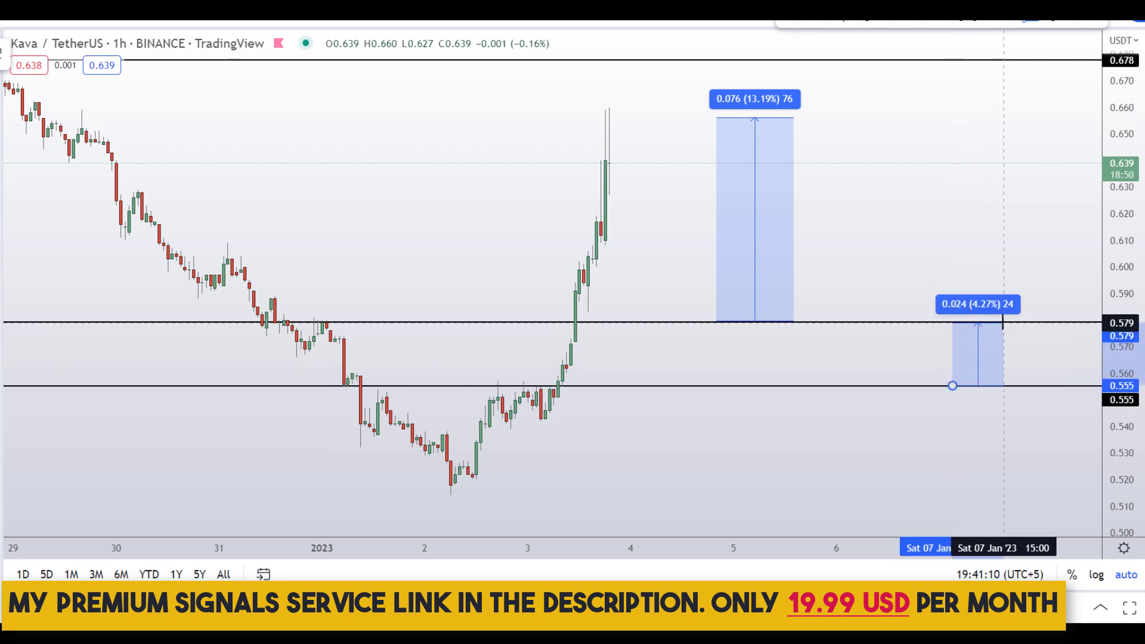
click(1002, 322)
drag(925, 202, 787, 249)
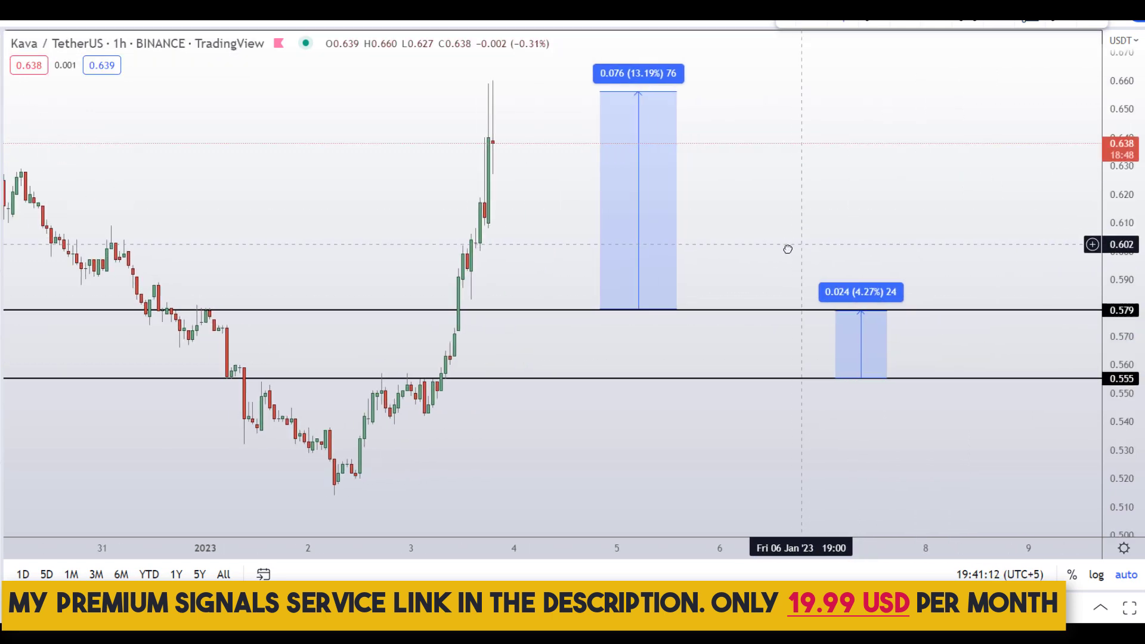
scroll(785, 248, down, 3)
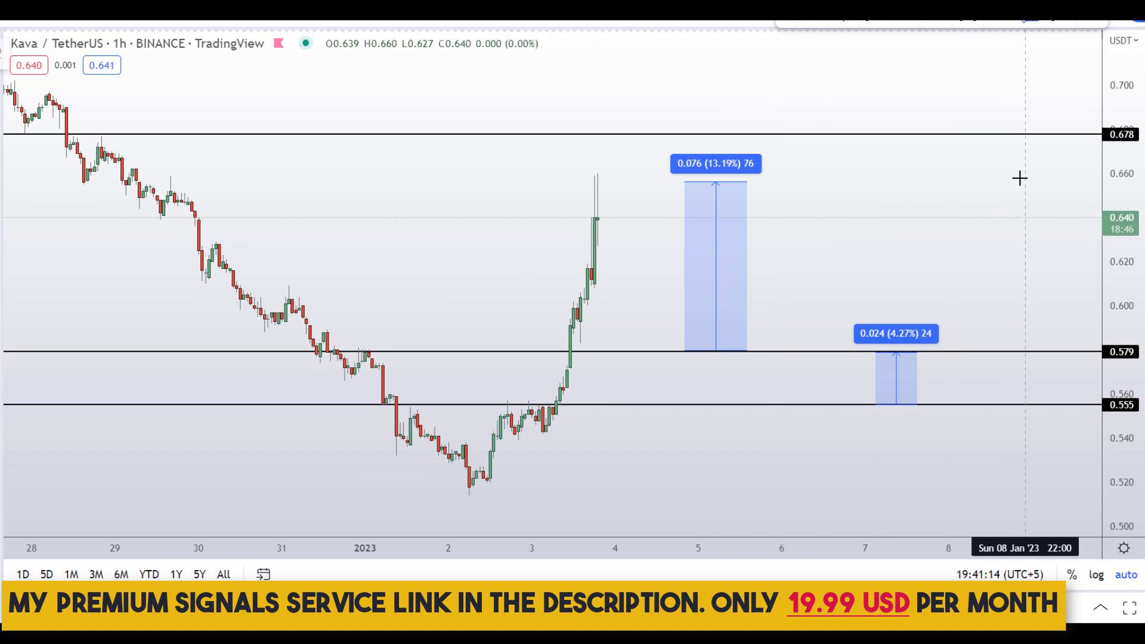
click(993, 403)
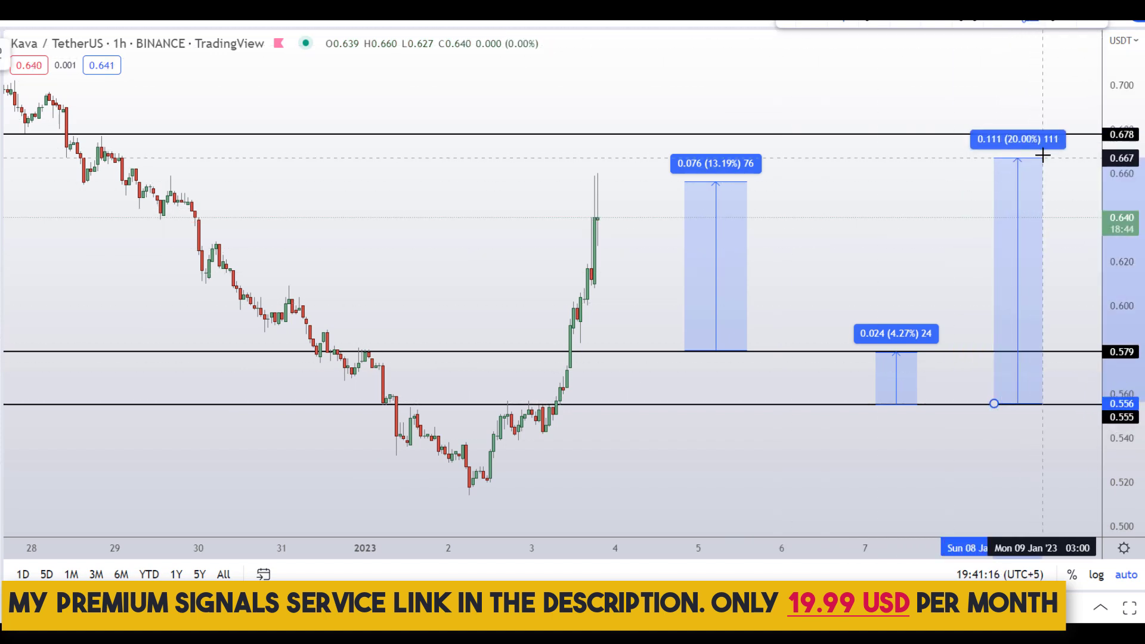
click(1042, 183)
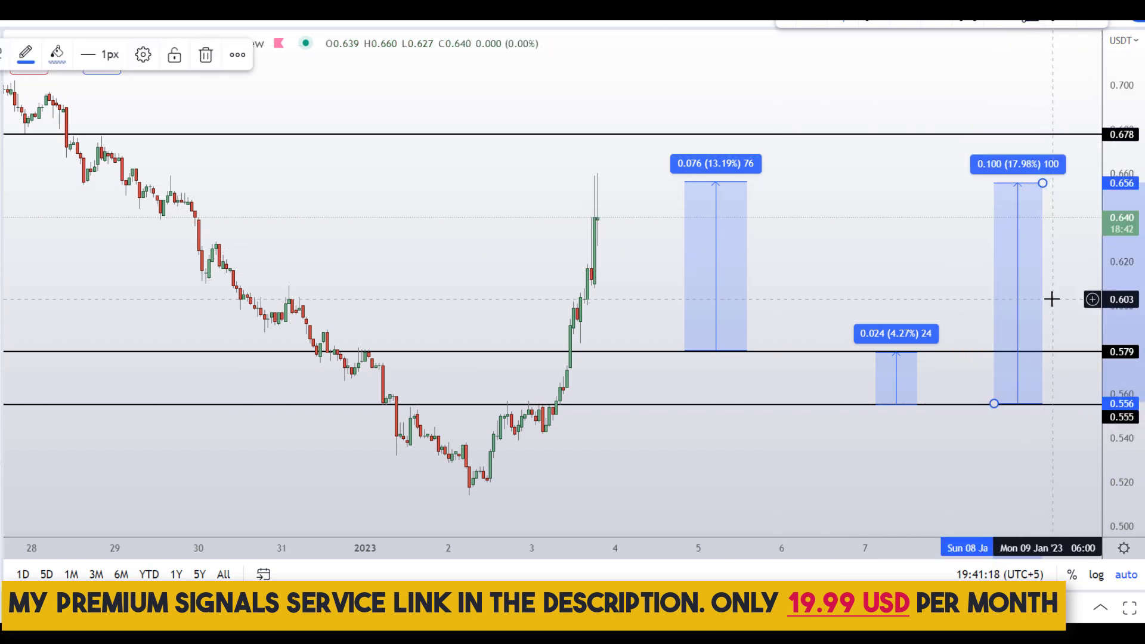
click(602, 350)
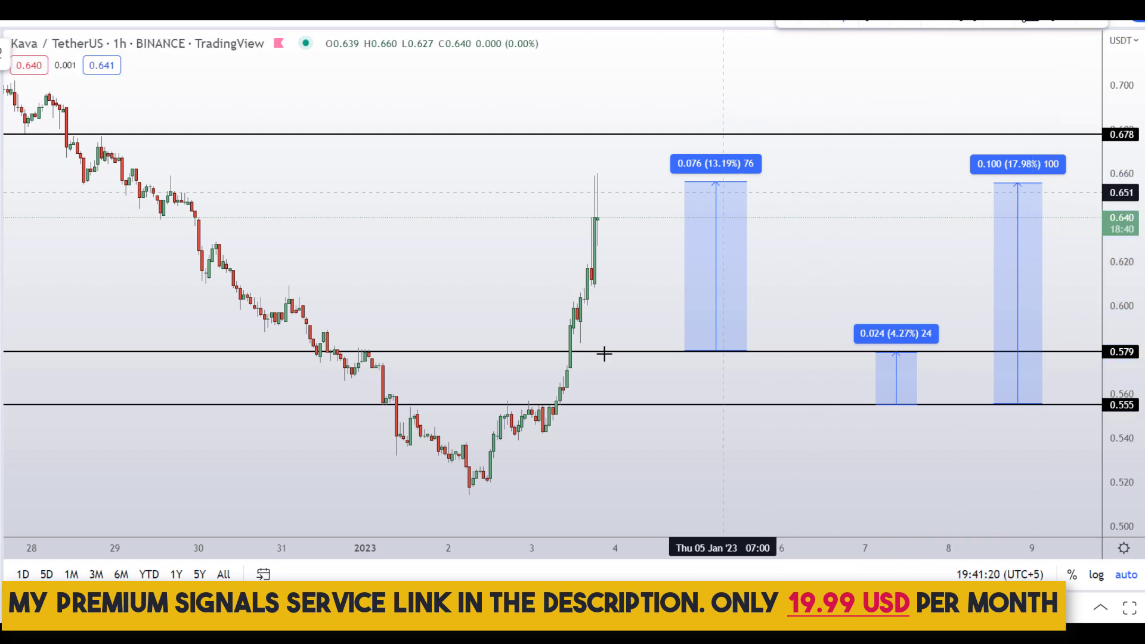
- Draw a red check mark above 0.579 and a cross by the first target, undoing a stray stroke
mouse_move(620, 340)
mouse_down()
mouse_move(634, 360)
mouse_move(706, 320)
mouse_up()
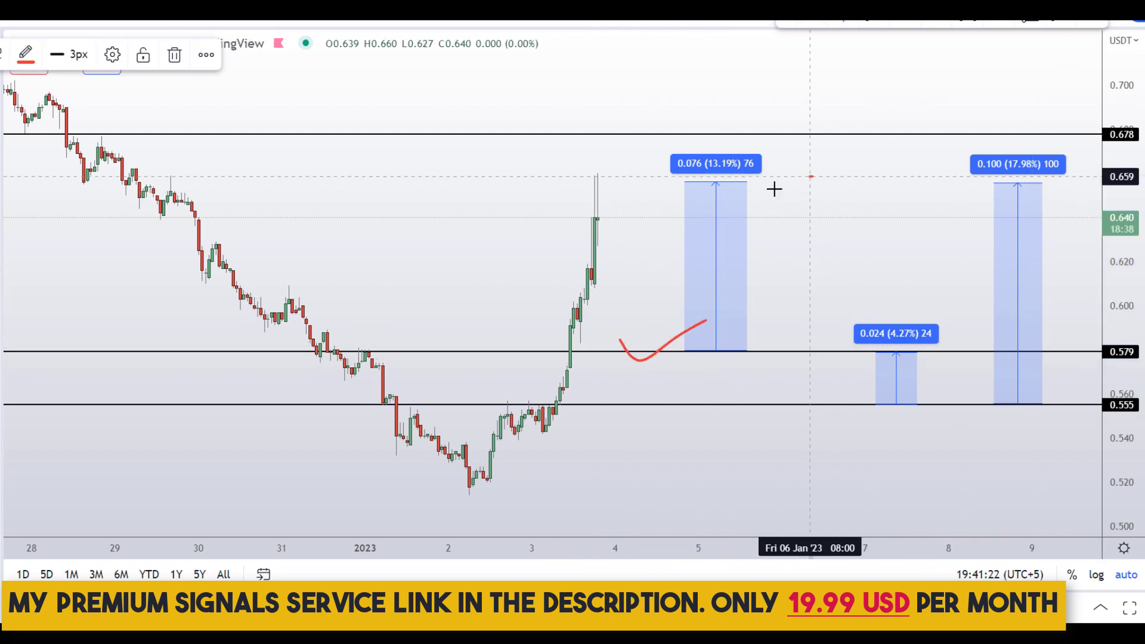
mouse_move(808, 177)
mouse_down()
mouse_move(757, 198)
mouse_move(803, 197)
mouse_up()
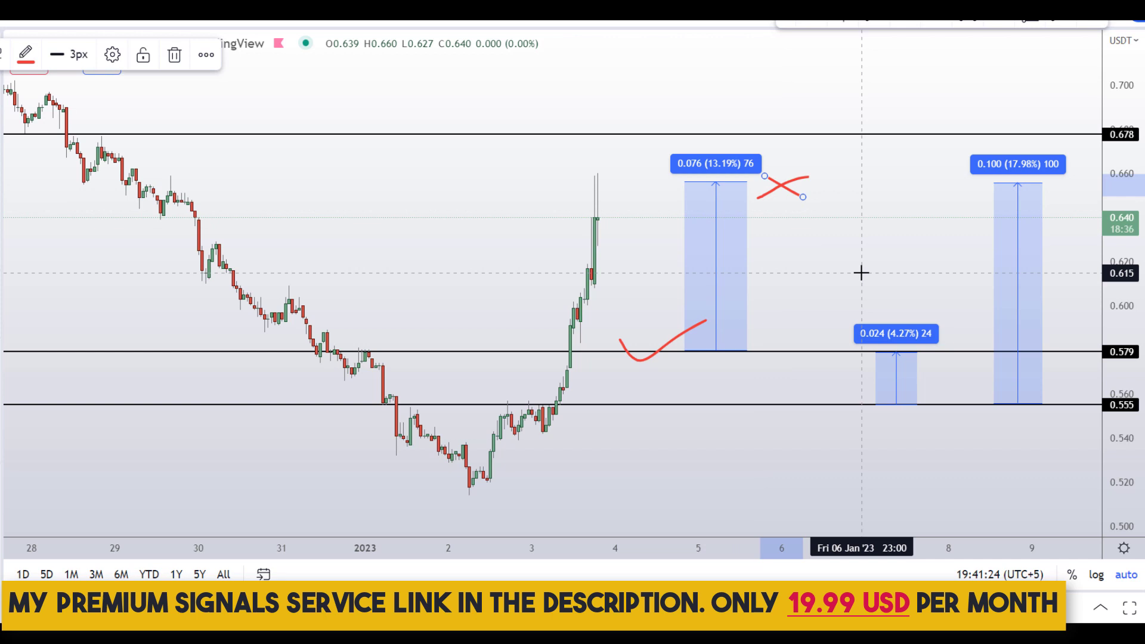
key(ctrl+z)
key(ctrl+z)
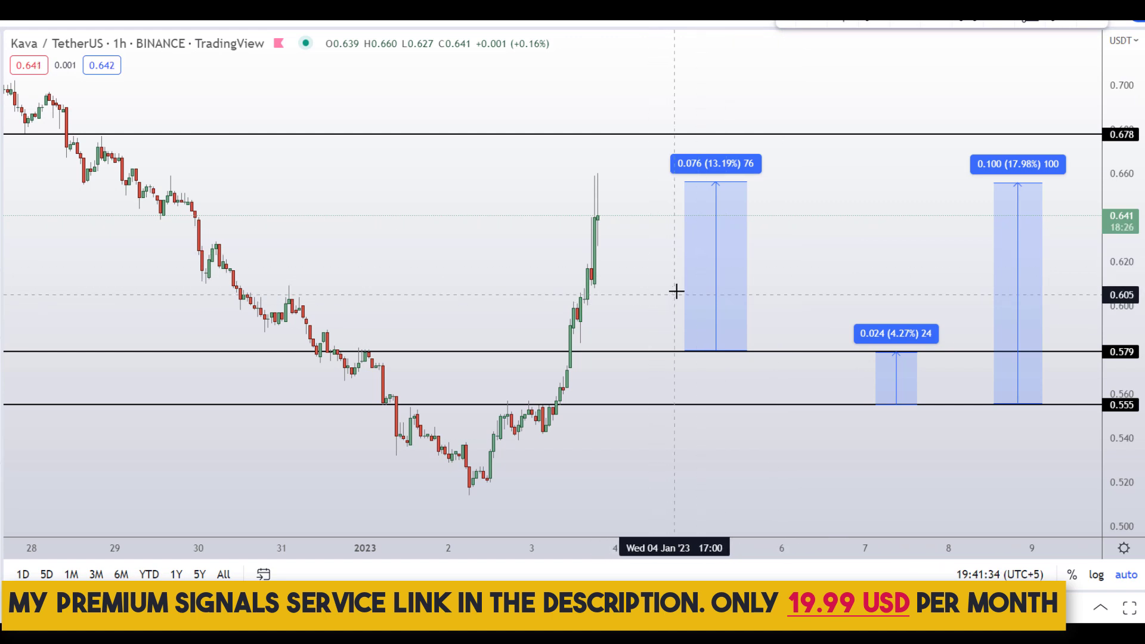
- Loop all three range boxes in red and circle the 17.98%, 13.19% and 4.27% labels
mouse_move(691, 111)
mouse_down()
mouse_move(615, 179)
mouse_move(851, 404)
mouse_move(1042, 285)
mouse_up()
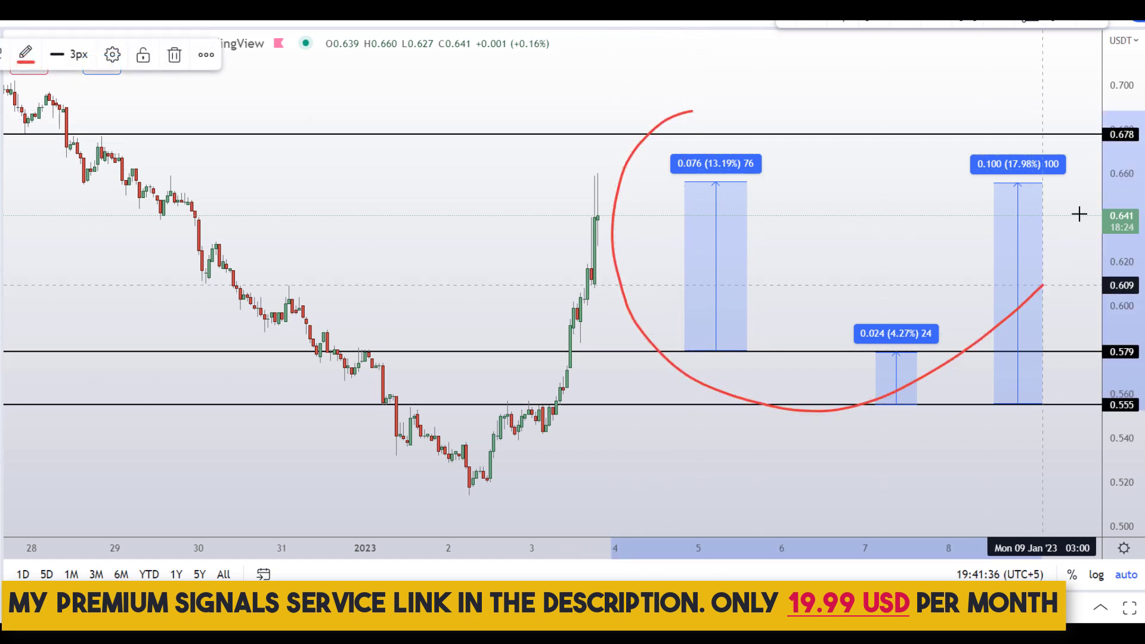
mouse_move(1079, 214)
mouse_down()
mouse_move(988, 98)
mouse_move(728, 87)
mouse_move(636, 146)
mouse_up()
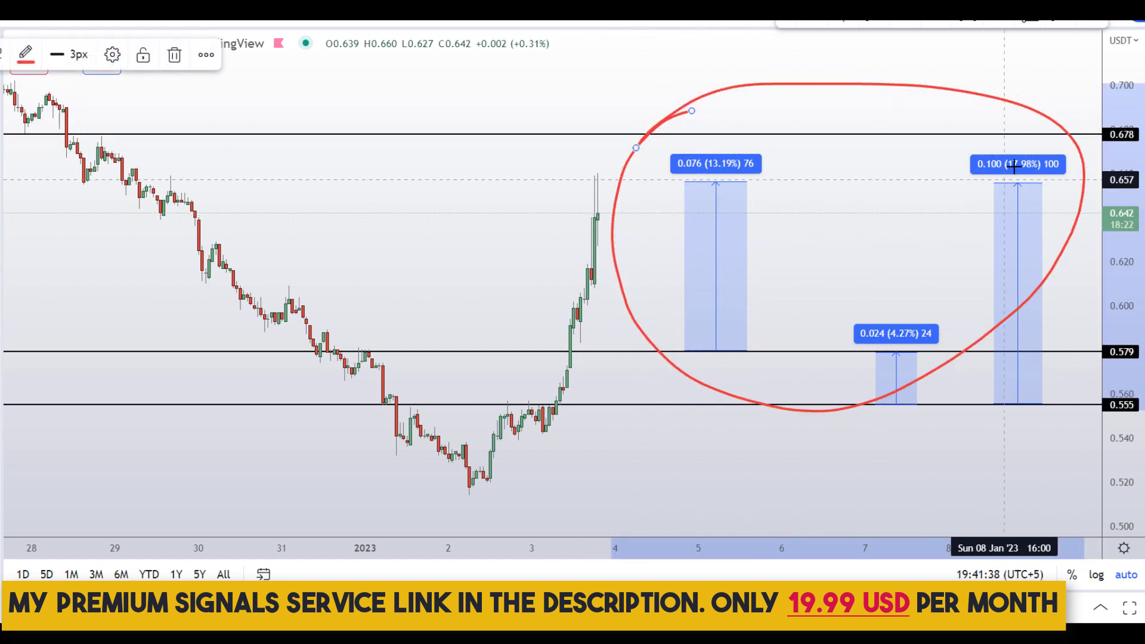
mouse_move(1010, 135)
mouse_down()
mouse_move(1026, 132)
mouse_move(1053, 187)
mouse_move(986, 132)
mouse_up()
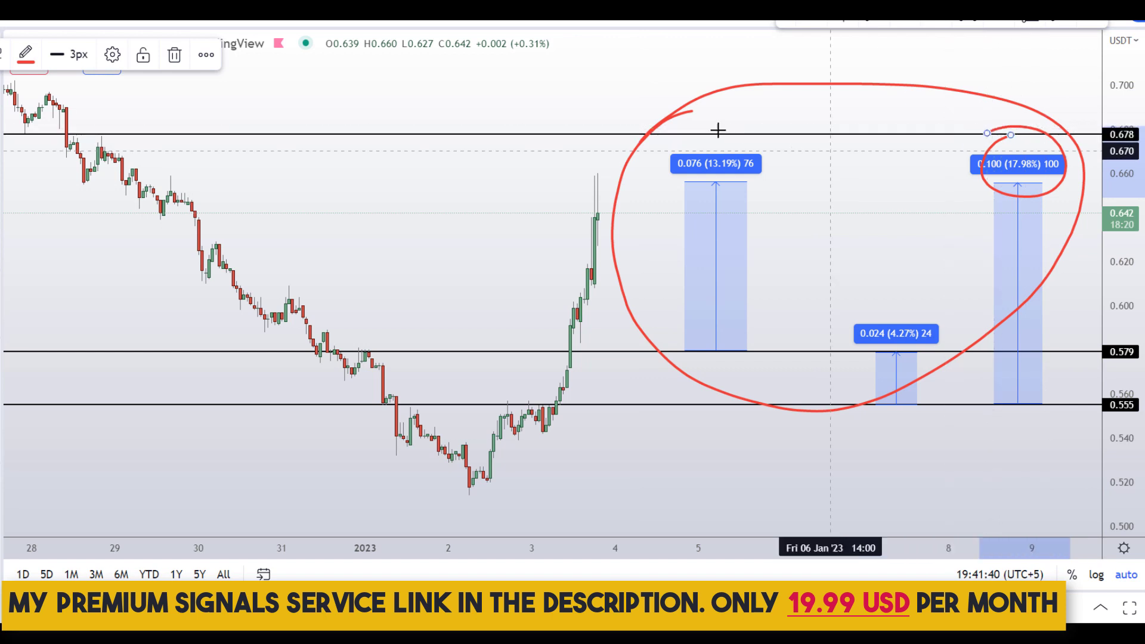
mouse_move(712, 129)
mouse_down()
mouse_move(753, 127)
mouse_move(681, 138)
mouse_up()
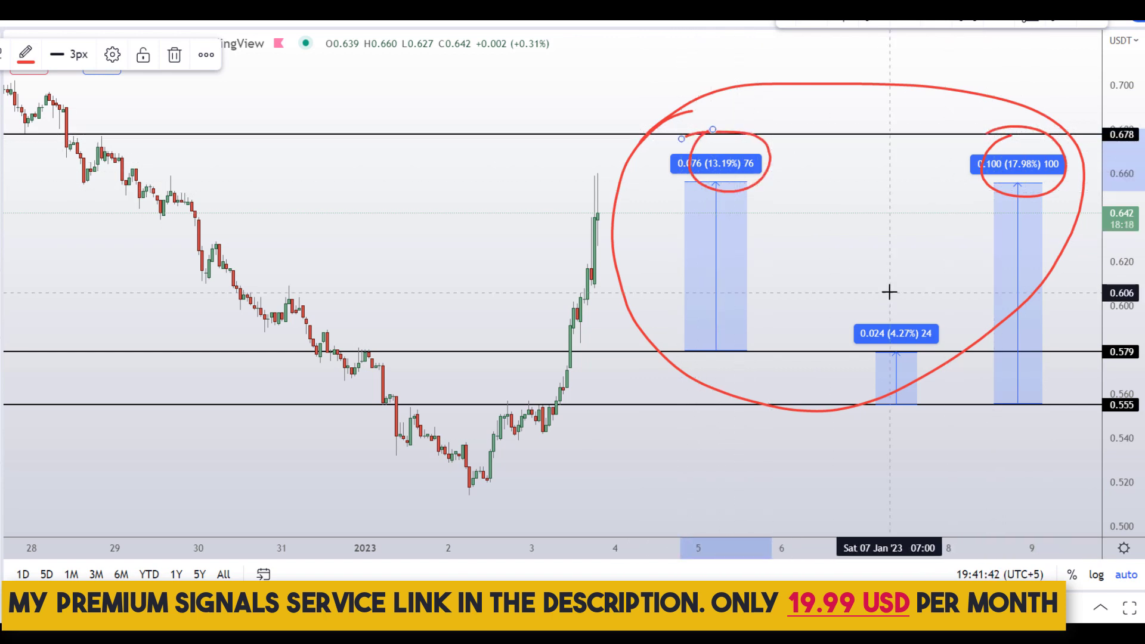
mouse_move(882, 319)
mouse_down()
mouse_move(898, 370)
mouse_move(851, 325)
mouse_up()
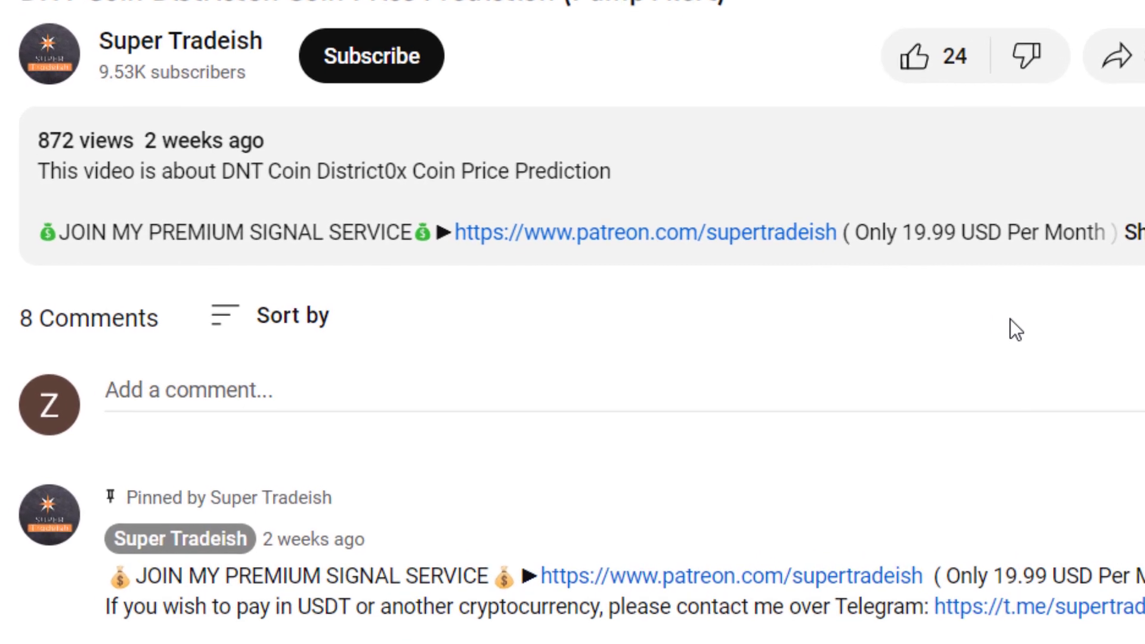
- Like the video, subscribe to the channel and set its notifications to All
click(919, 51)
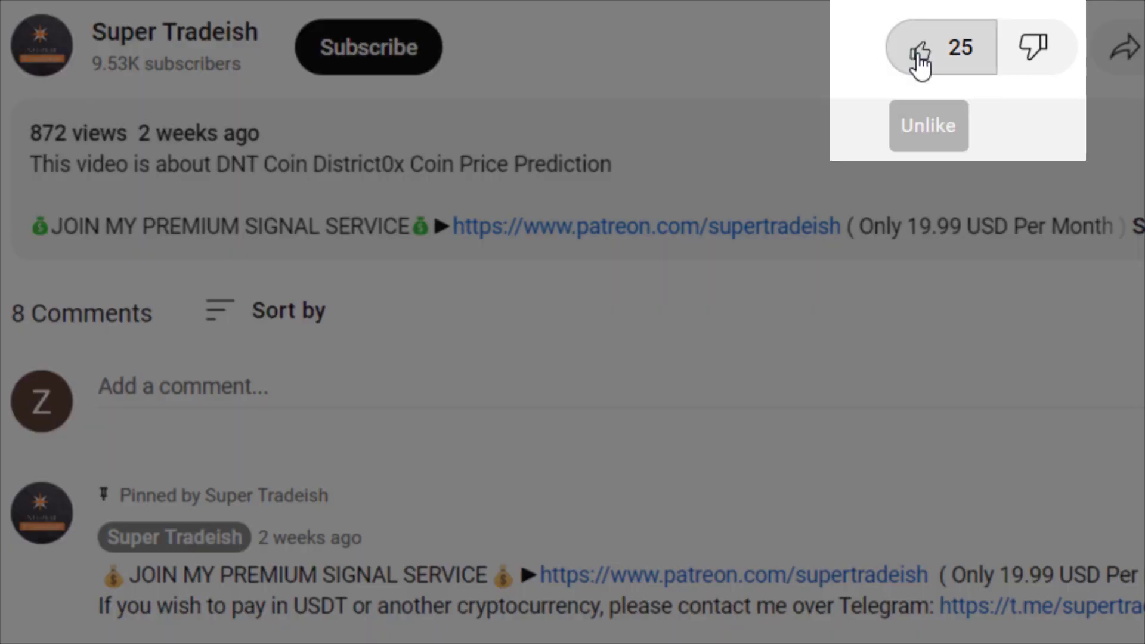
click(394, 58)
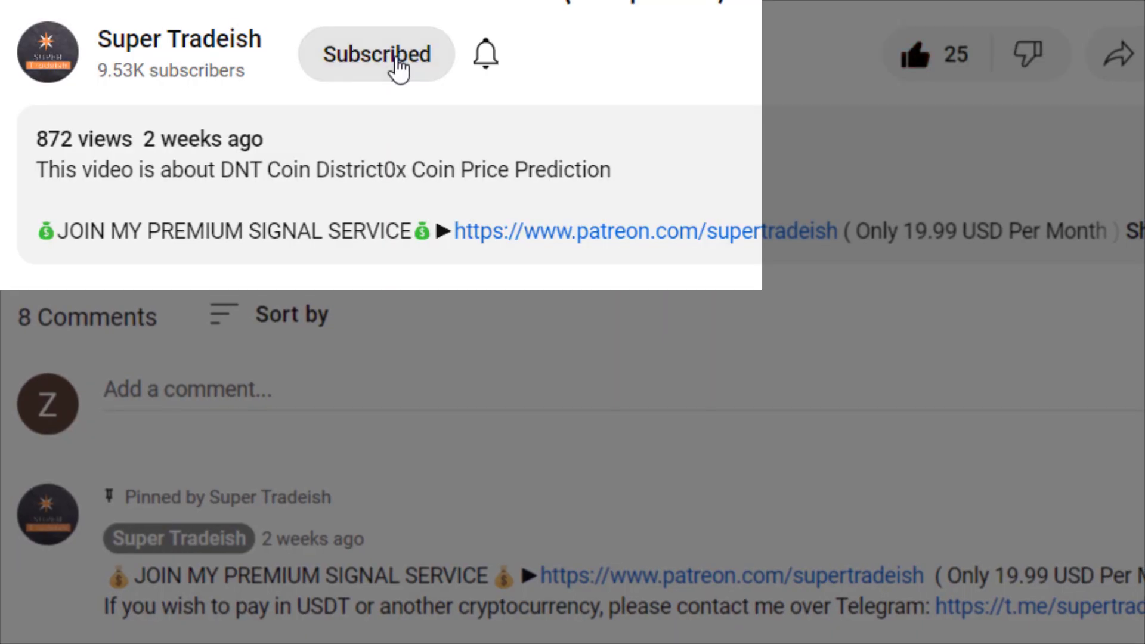
click(484, 57)
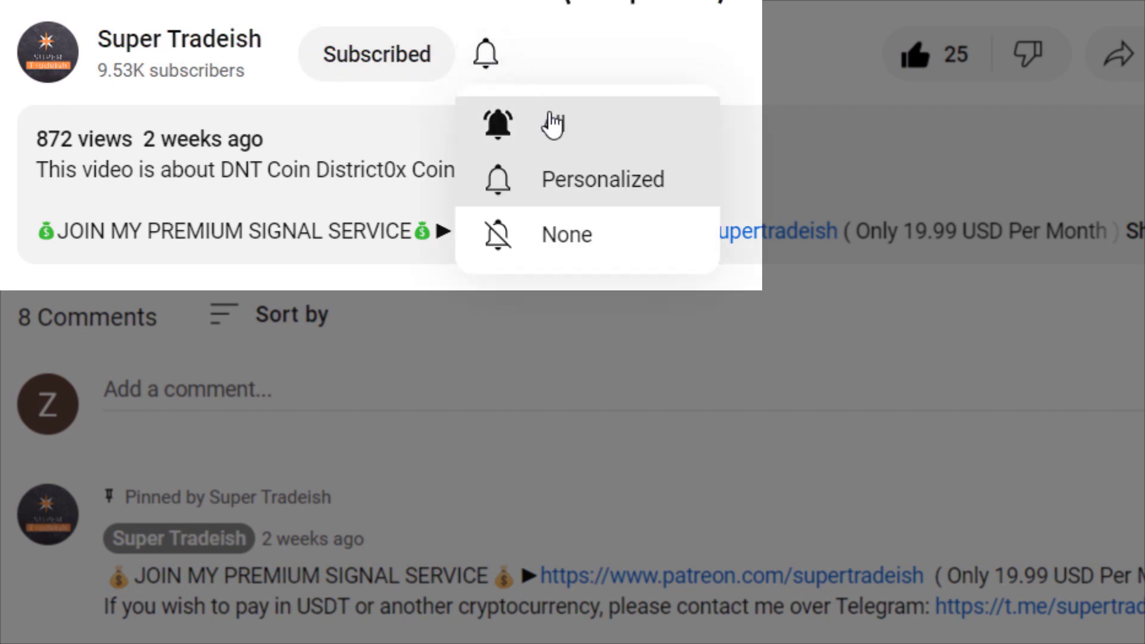
click(588, 128)
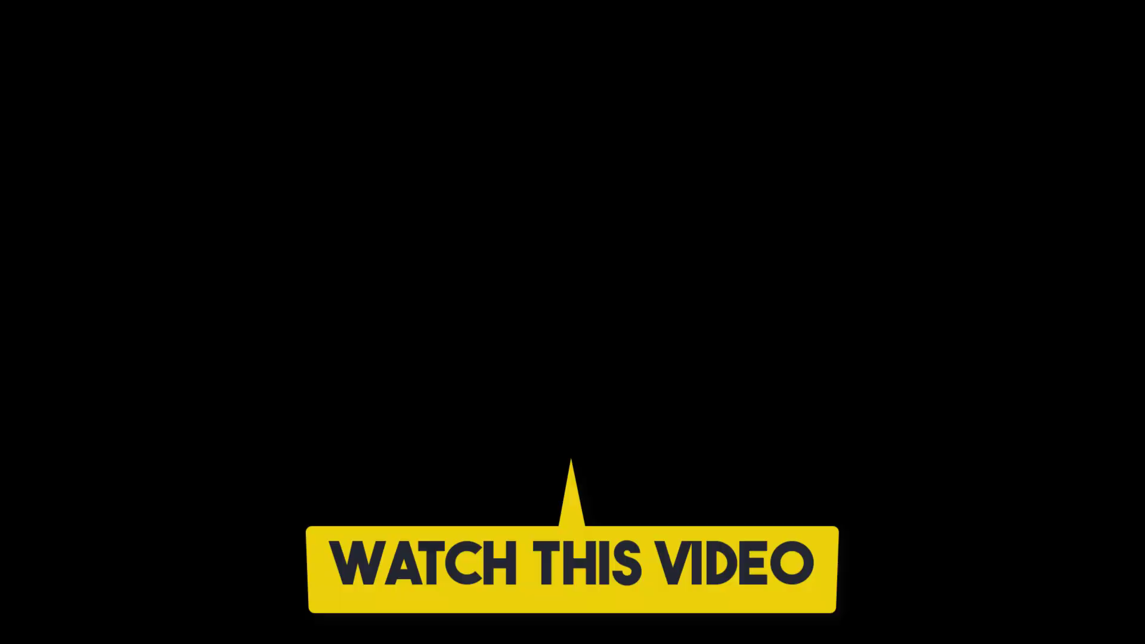